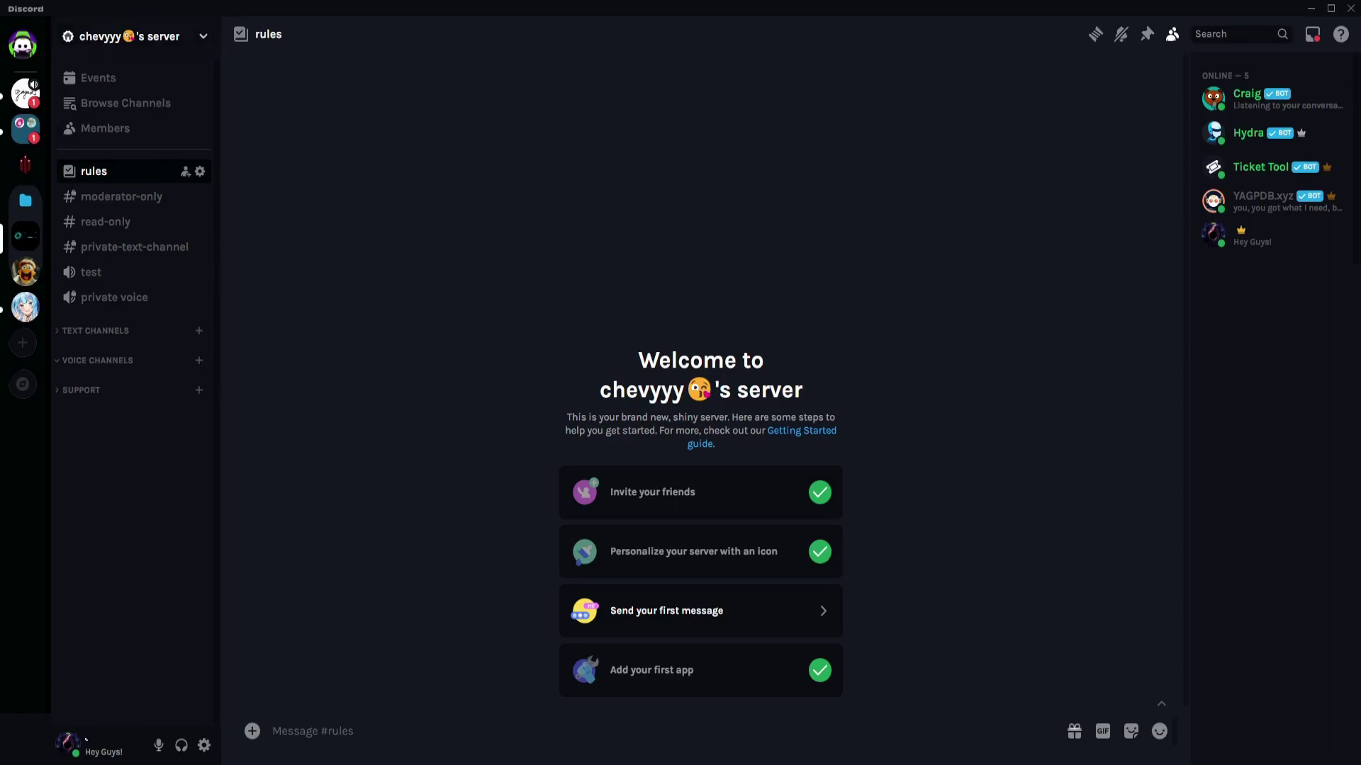
Disable Community for the server in its community overview settings and save the changes.
click(131, 36)
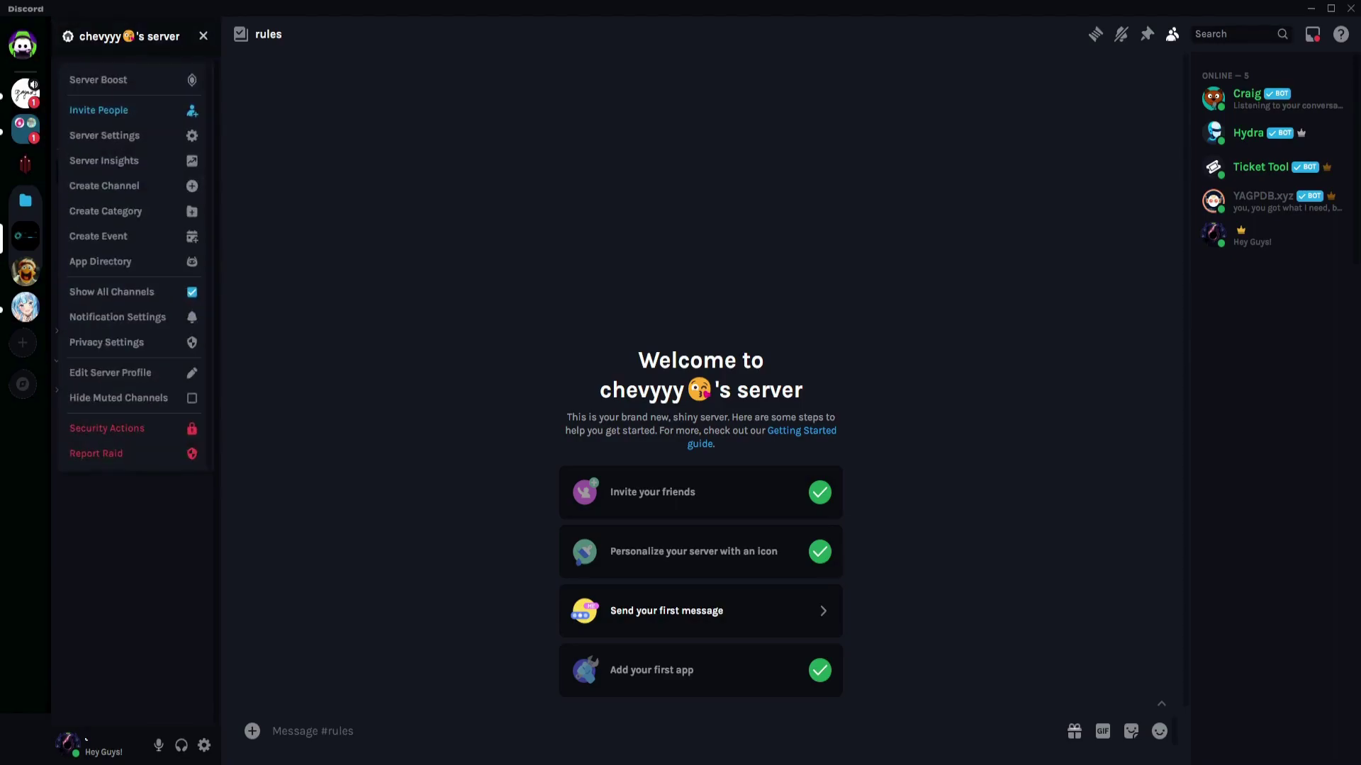
click(104, 135)
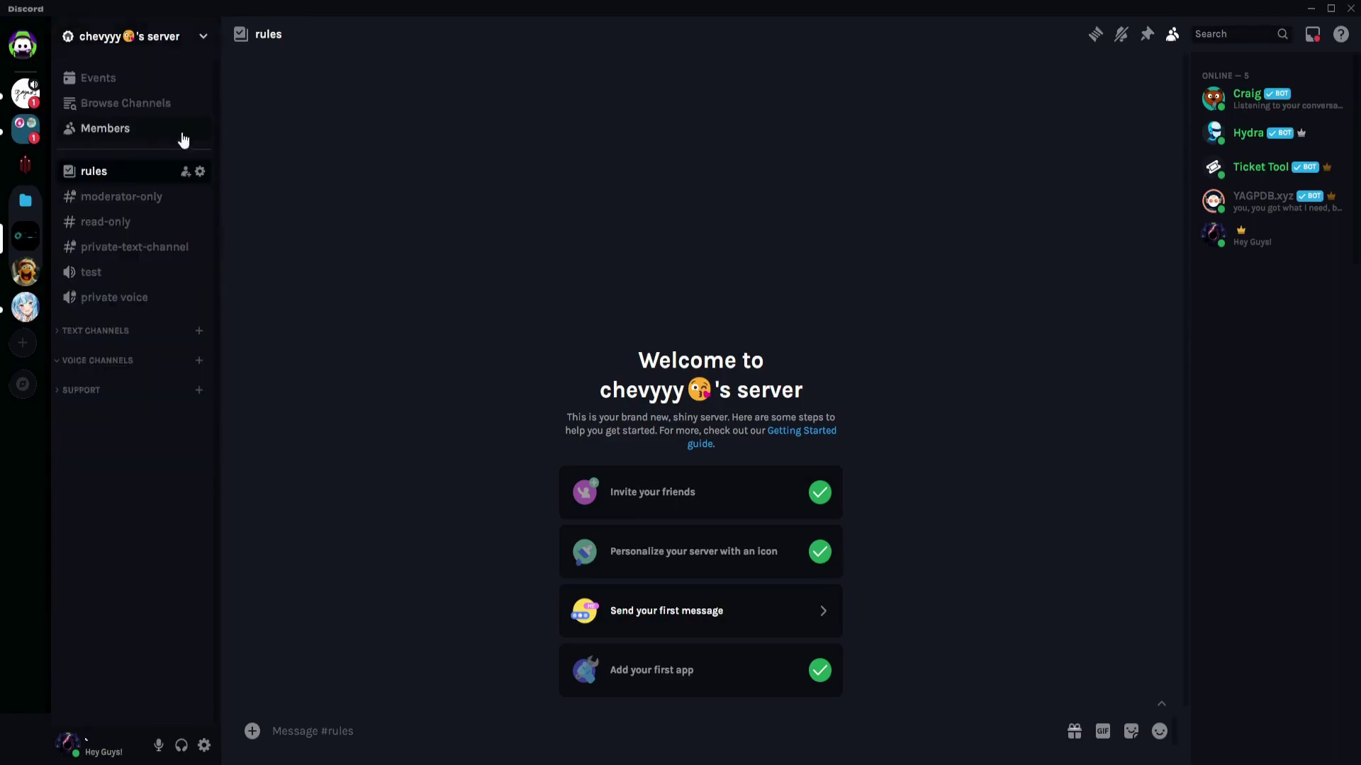
scroll(389, 383, down, 2)
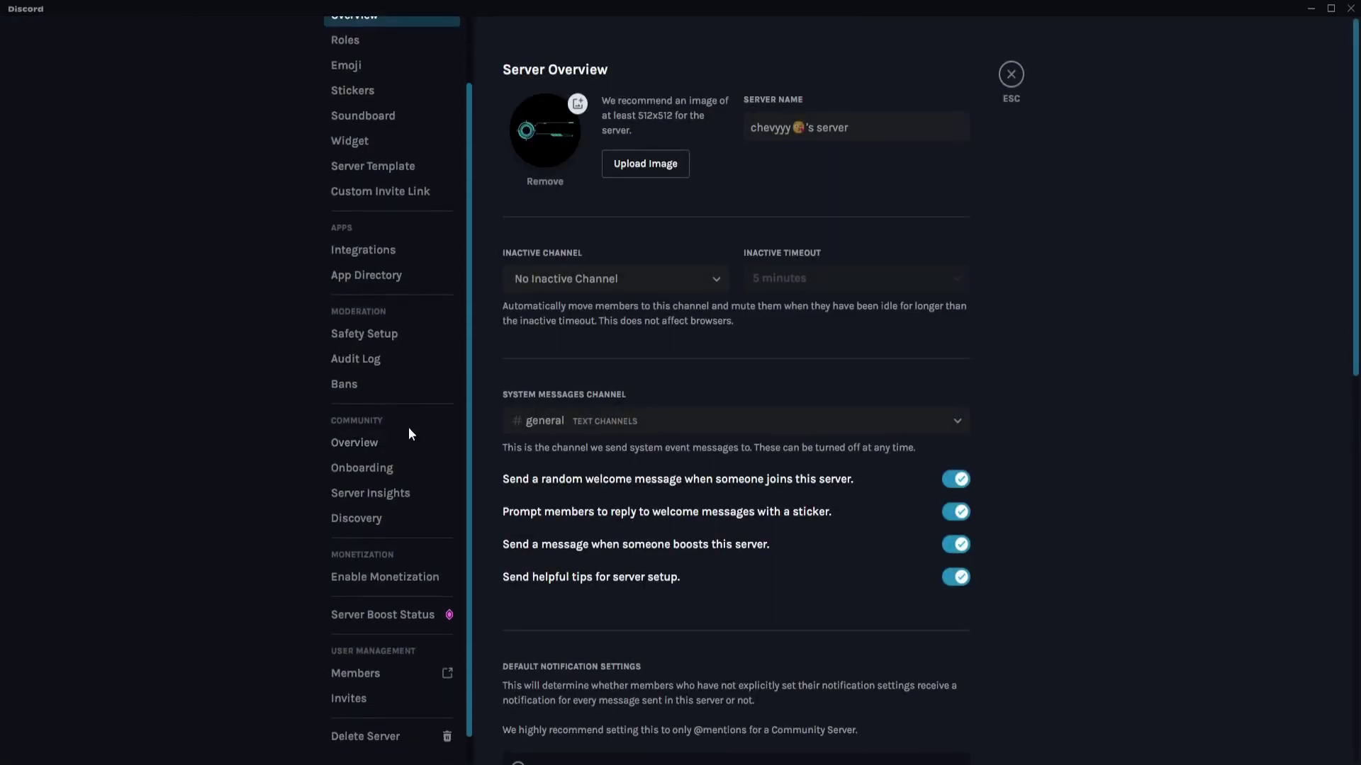
click(397, 443)
scroll(606, 350, down, 2)
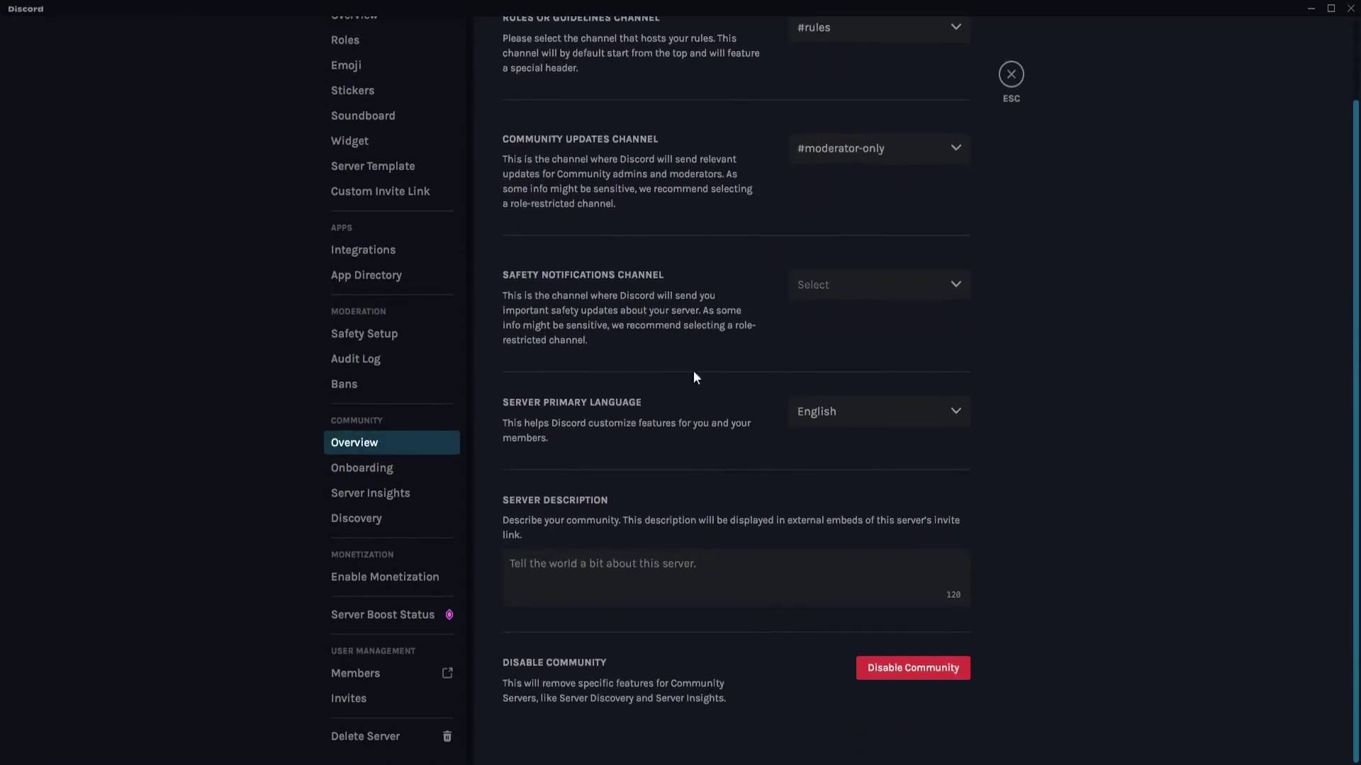
click(898, 670)
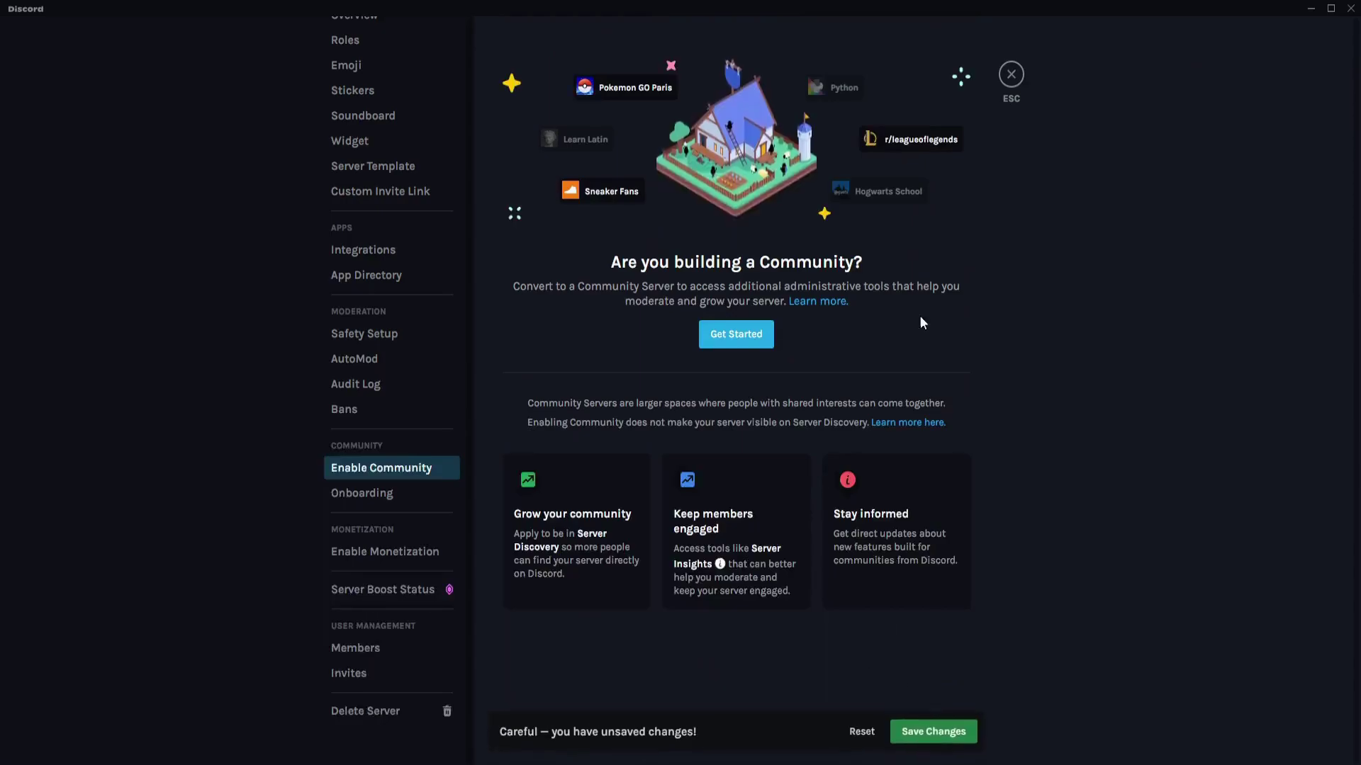
click(401, 358)
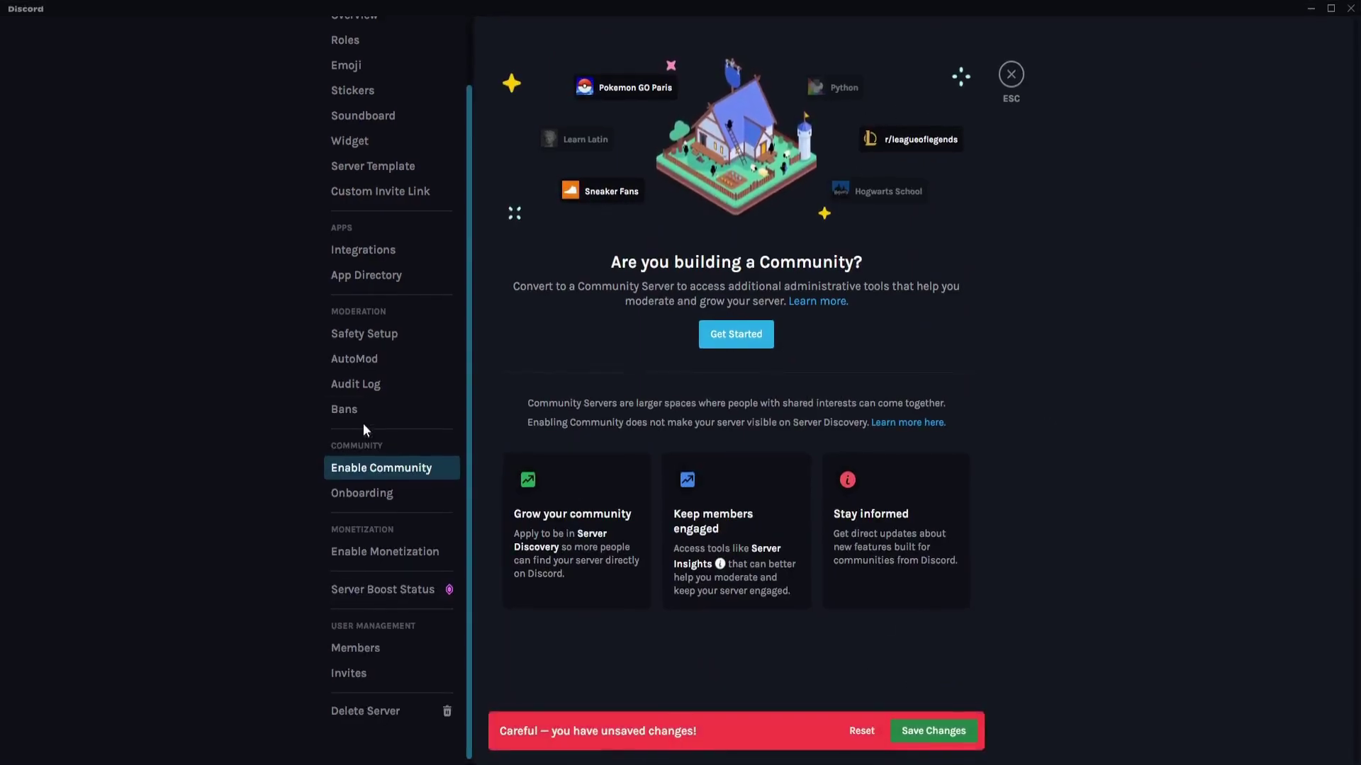
click(920, 733)
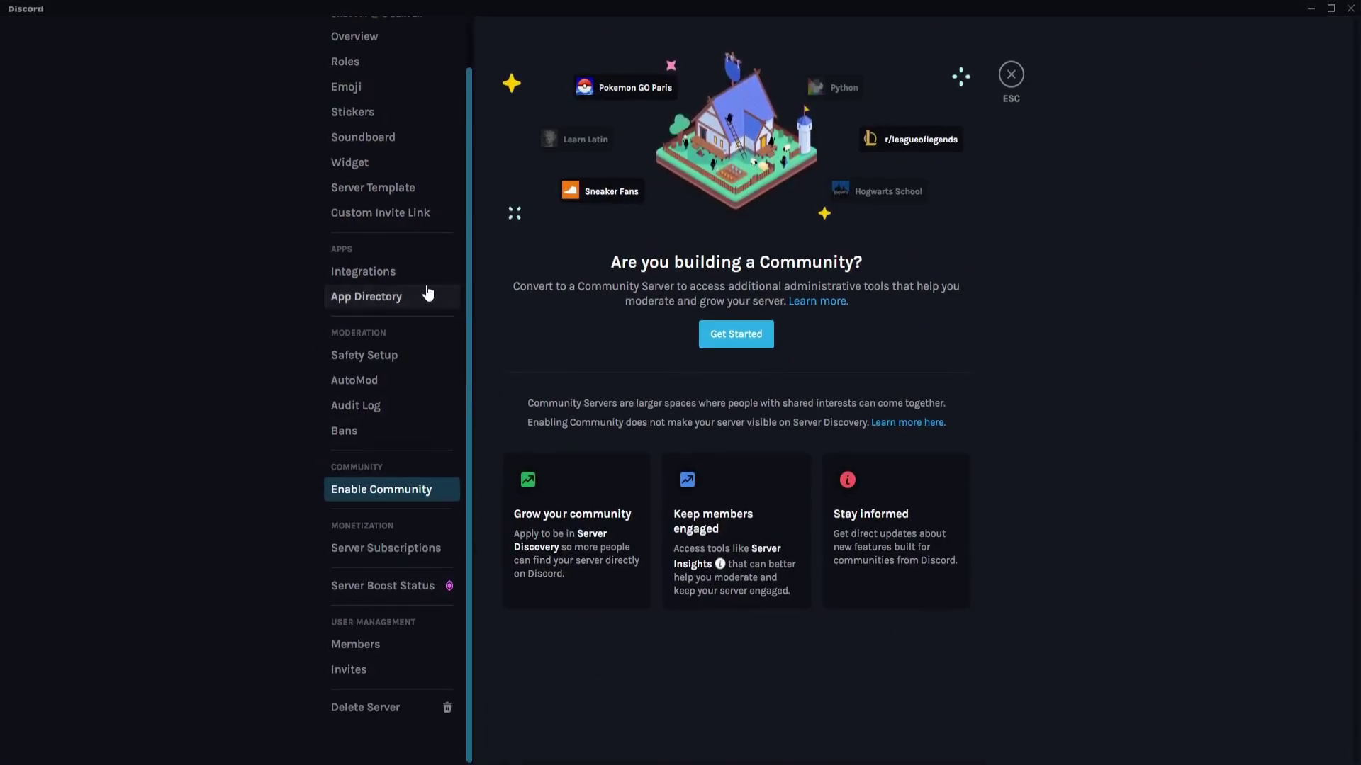
Set up the server as a Community Server with "Create one for me" for the rules and updates channels, agreeing to the guidelines.
click(402, 273)
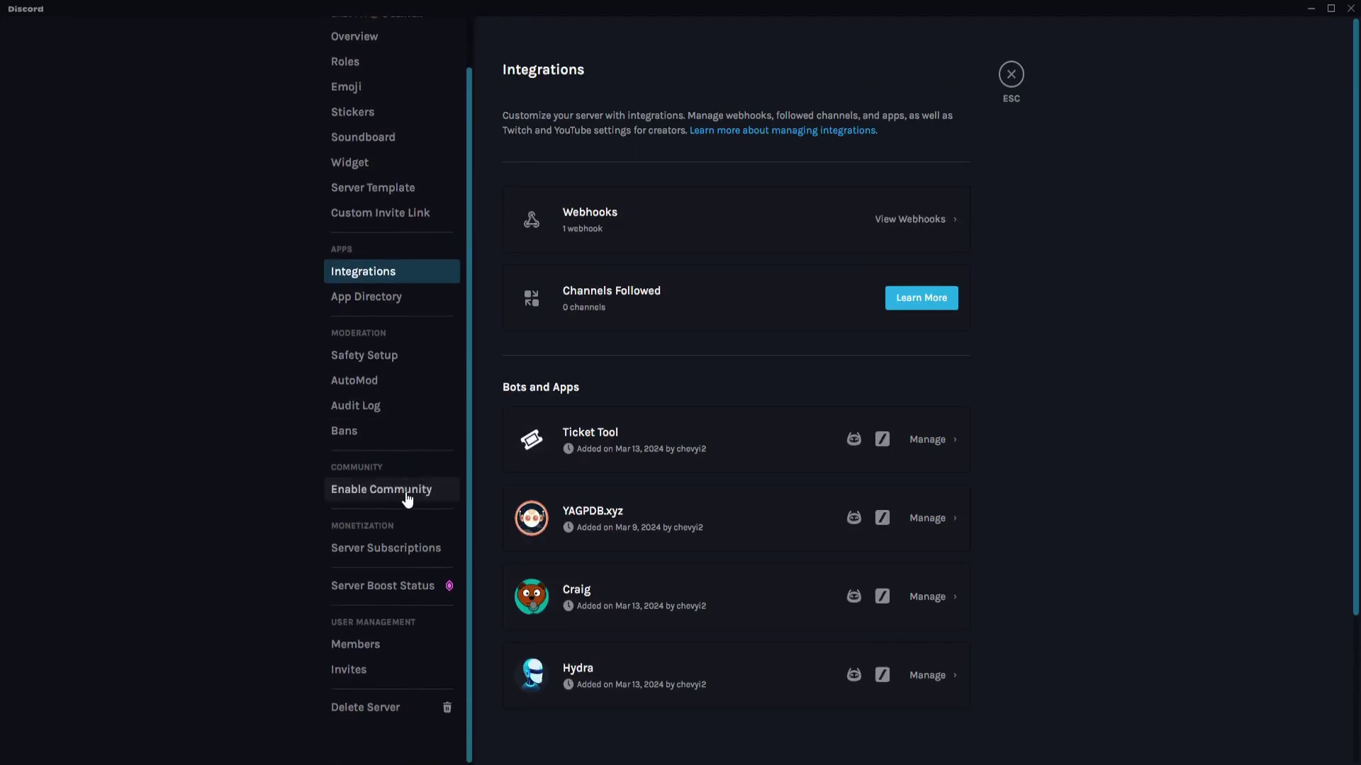
click(448, 491)
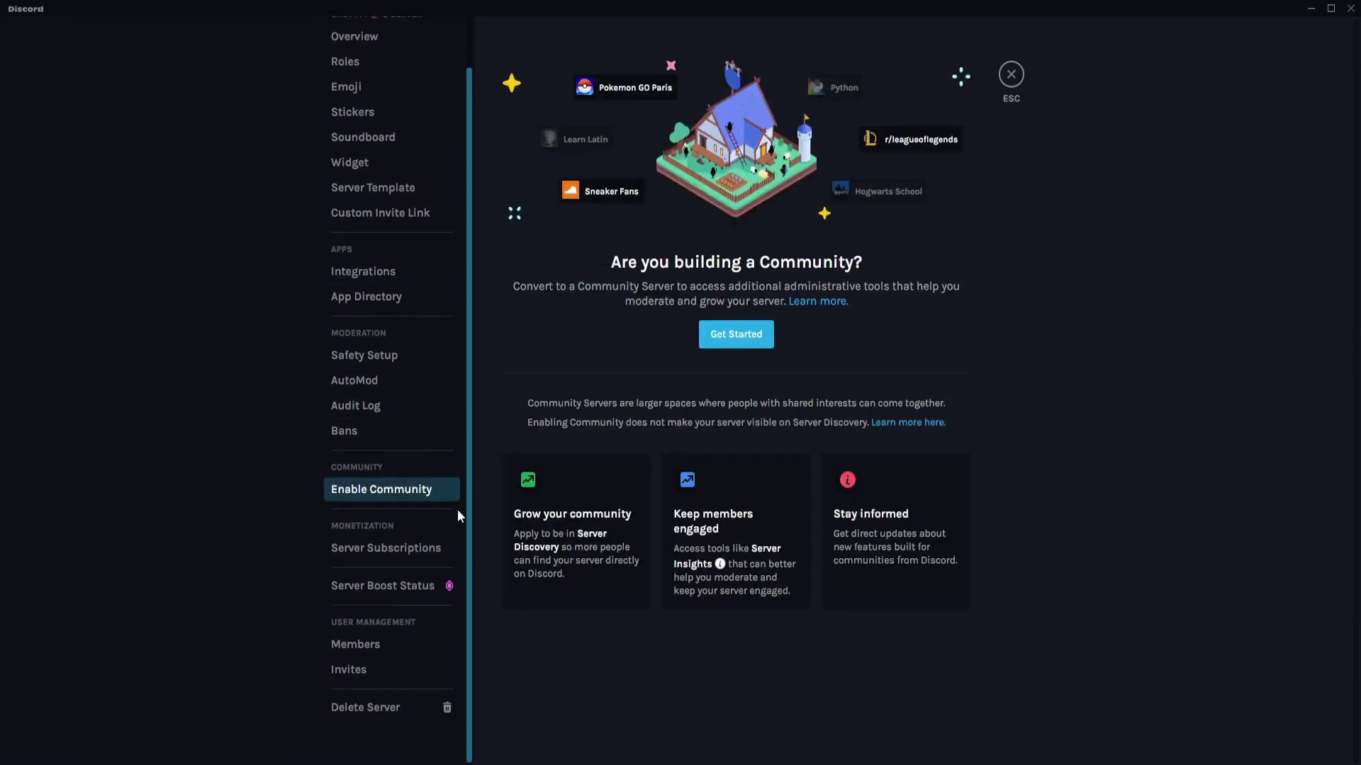
click(734, 336)
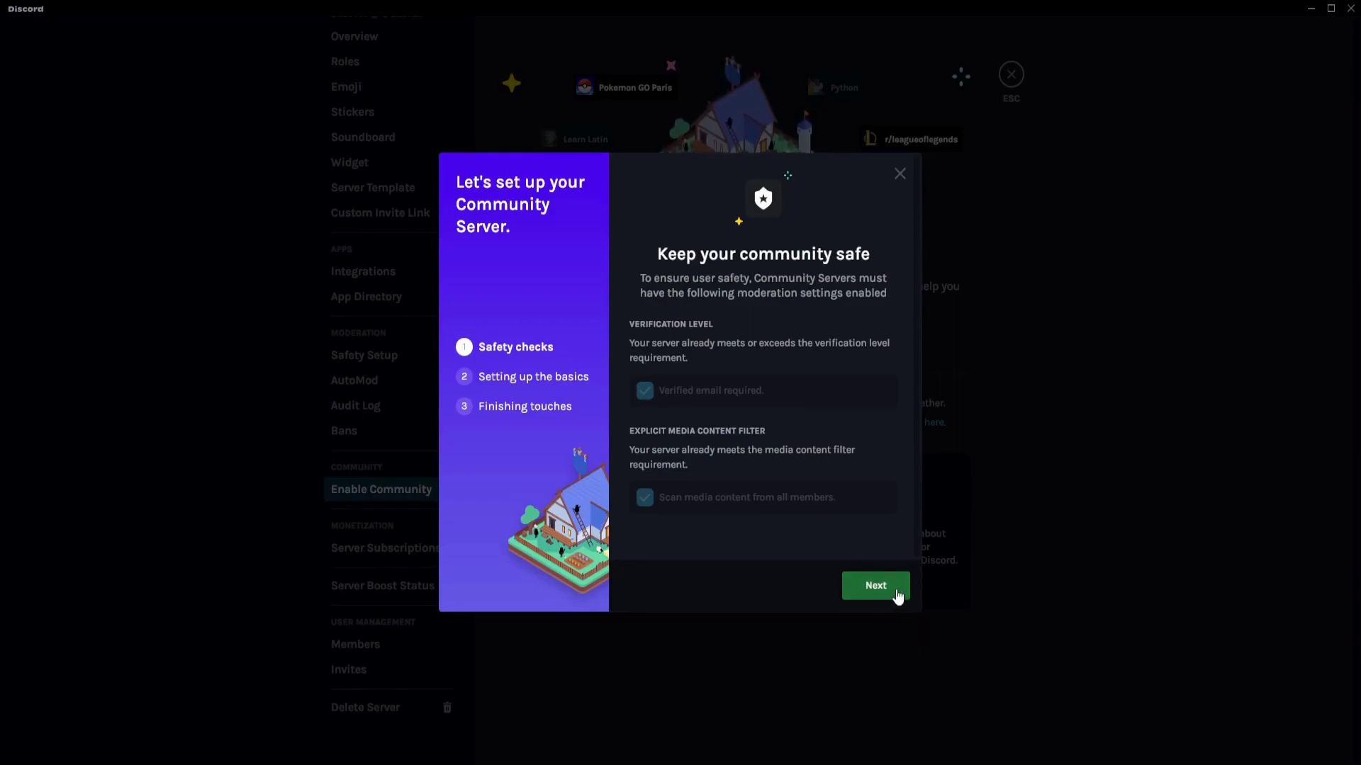
click(873, 583)
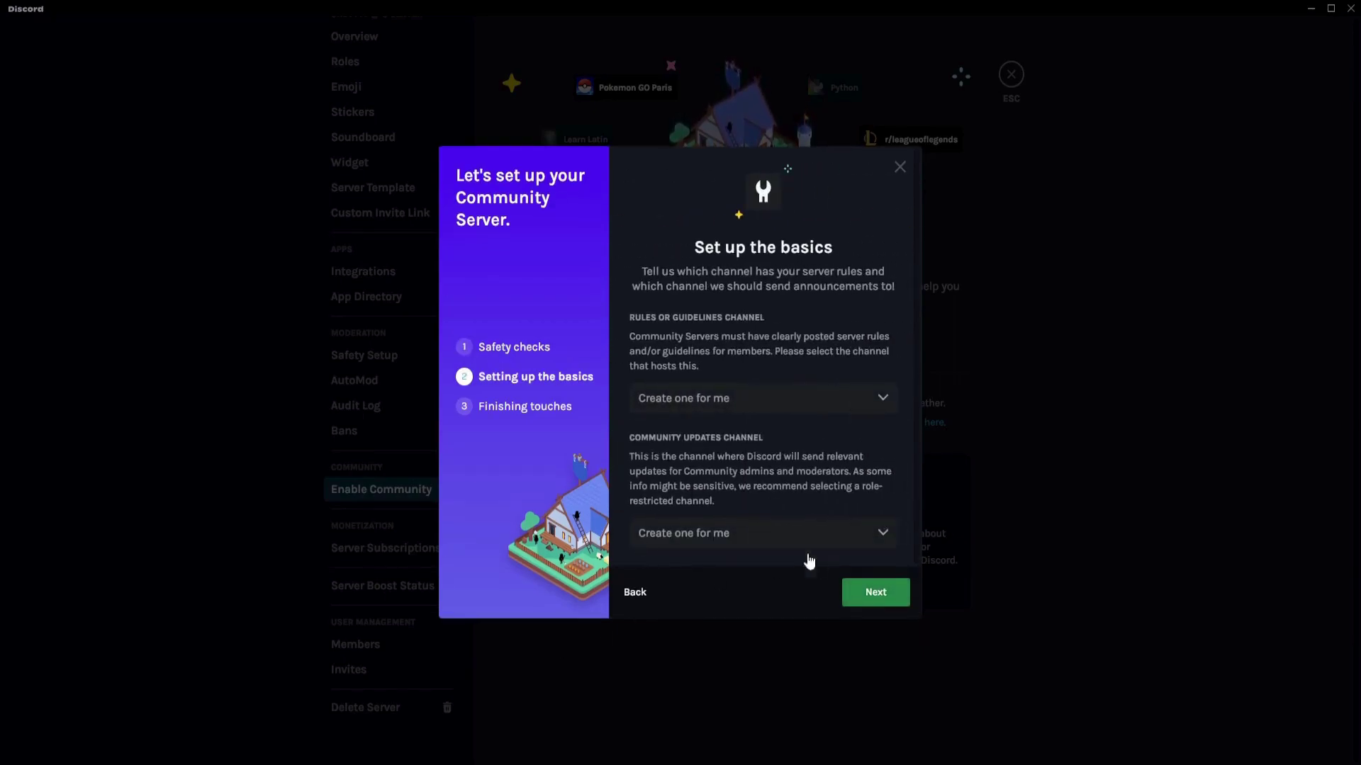
click(877, 592)
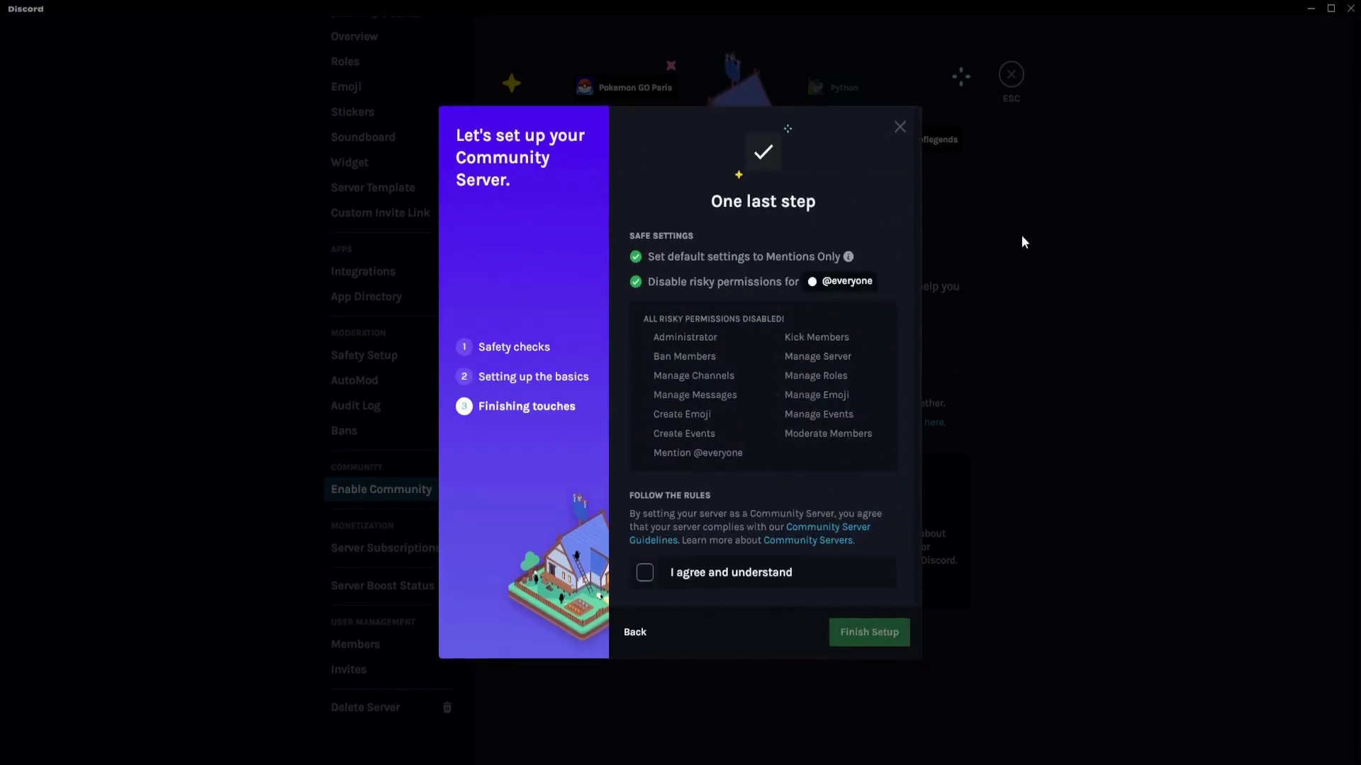
click(645, 573)
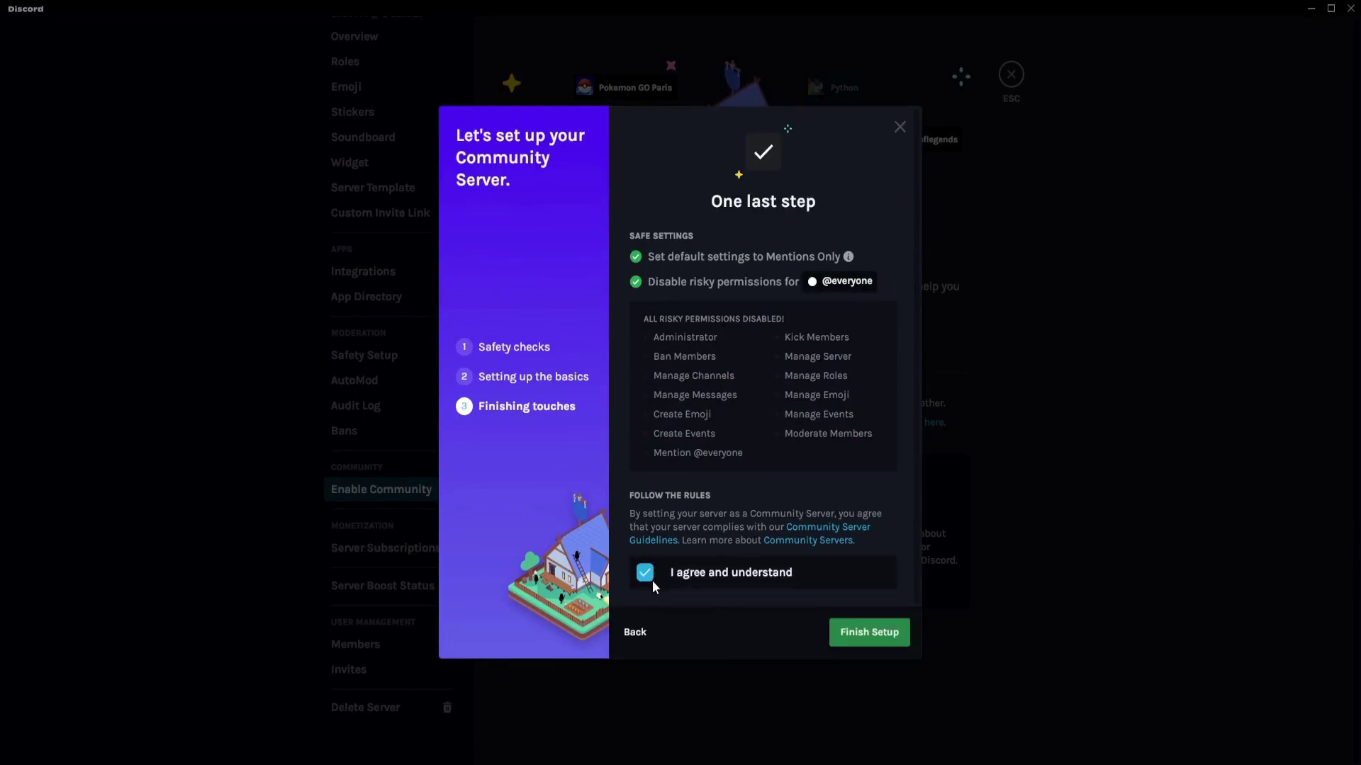
click(882, 632)
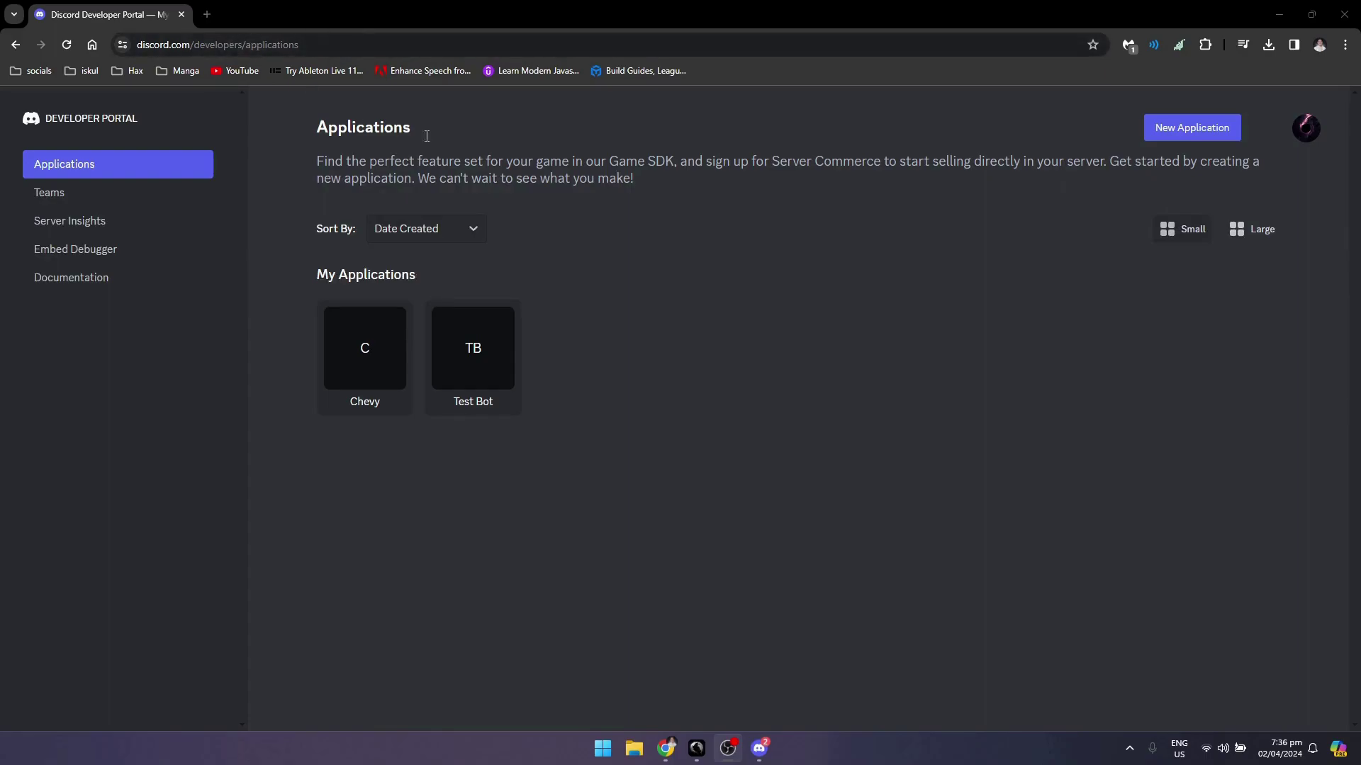
Try to create an application named DISCORDBOT in the Discord Developer Portal, accepting the developer terms.
click(1196, 131)
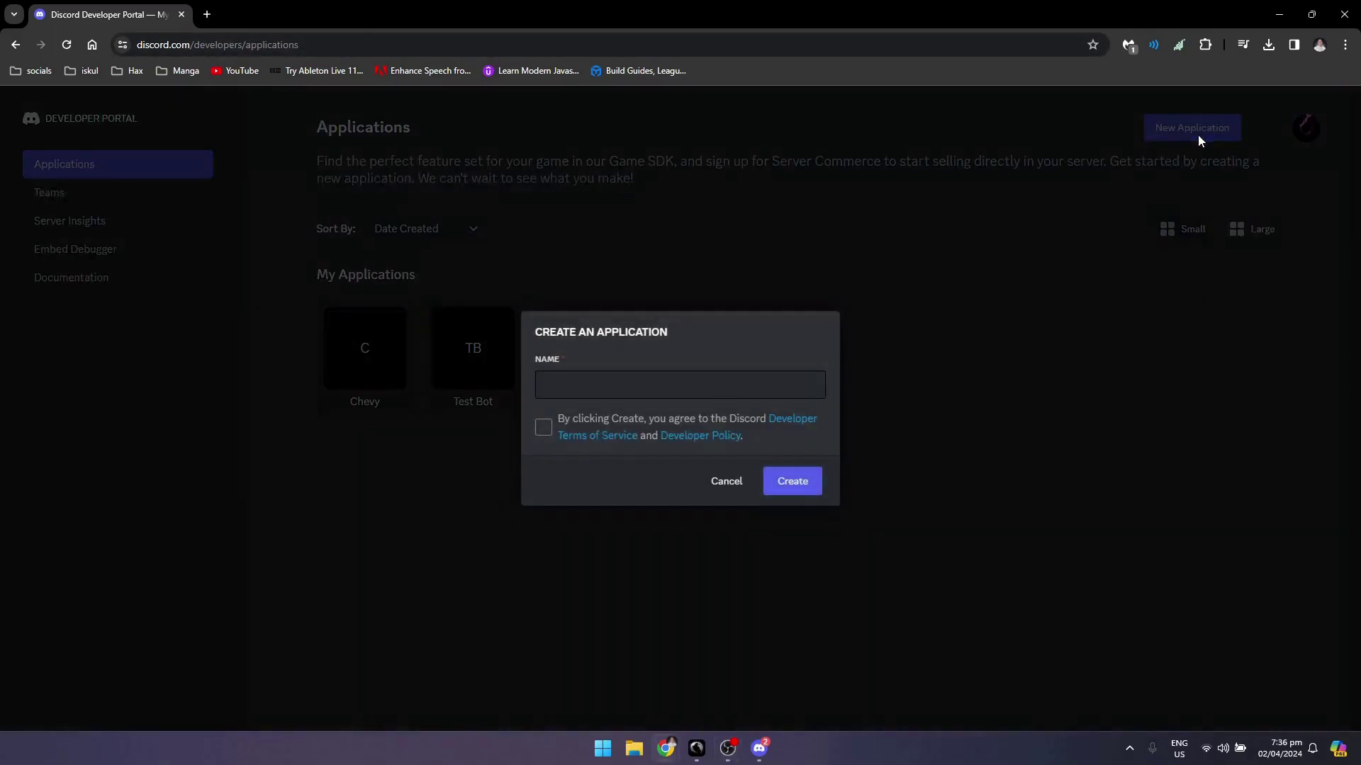
click(710, 384)
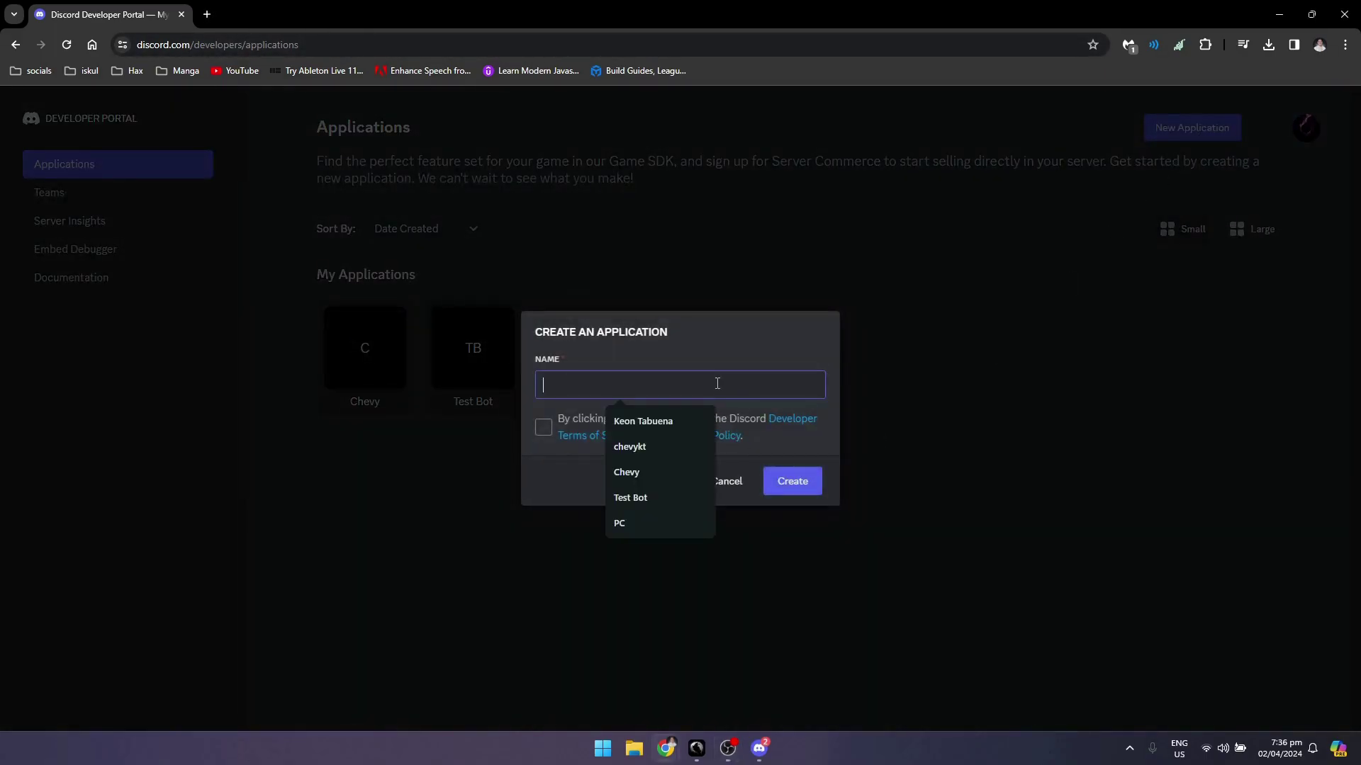
key(Escape)
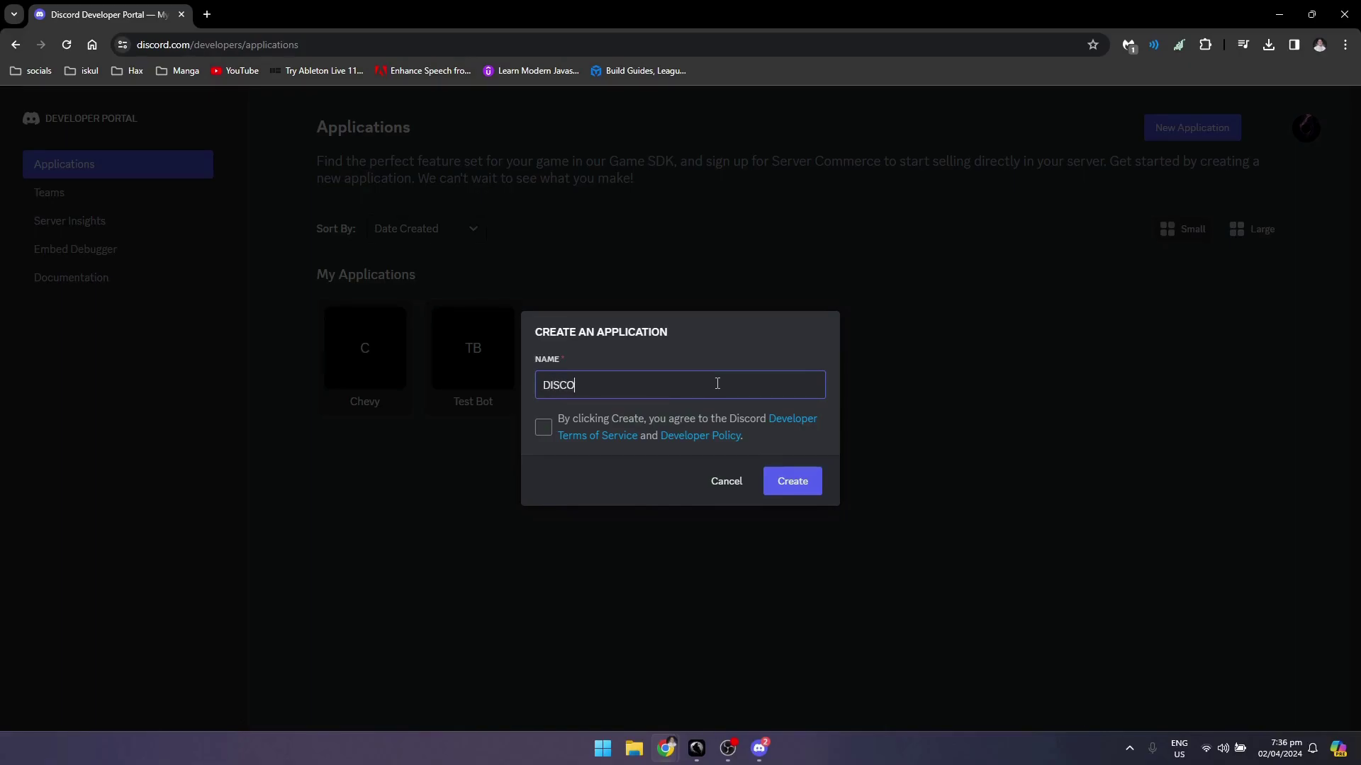
click(543, 427)
click(784, 480)
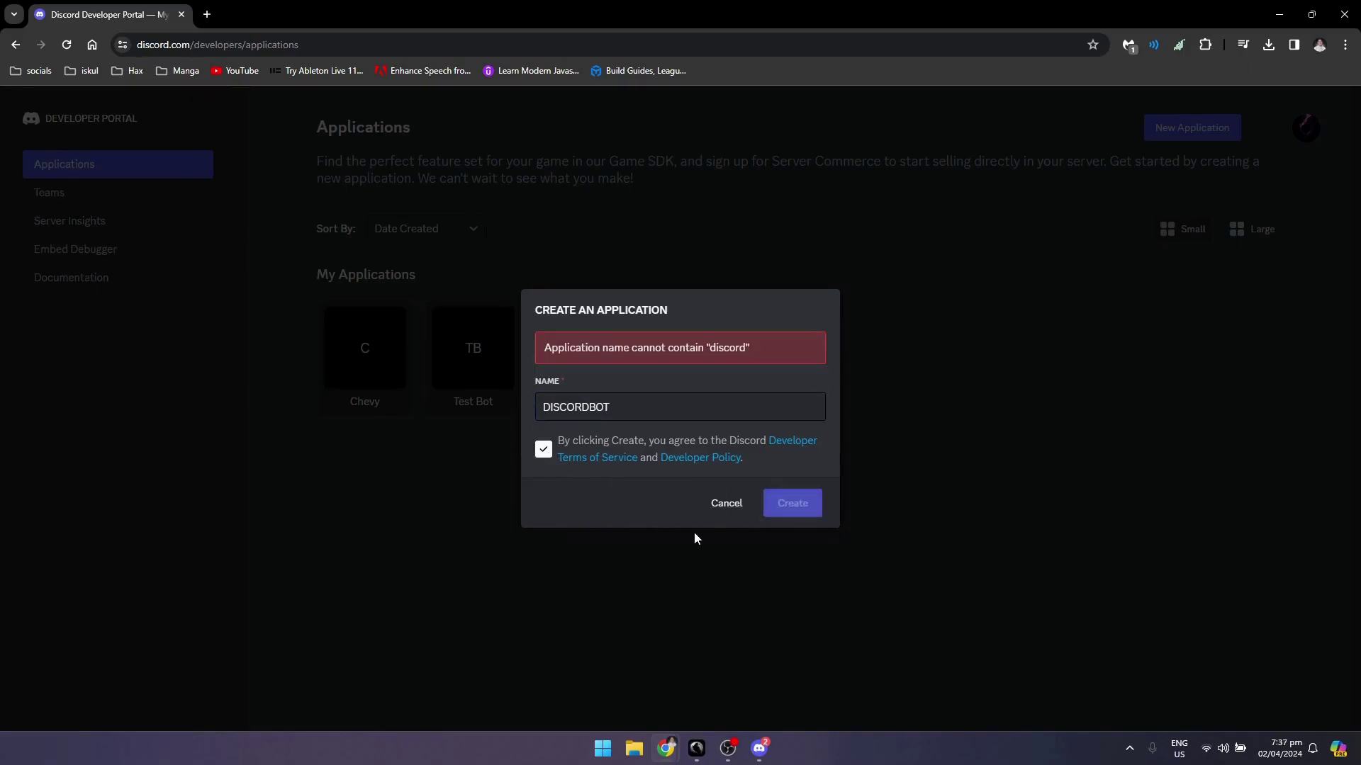
click(587, 408)
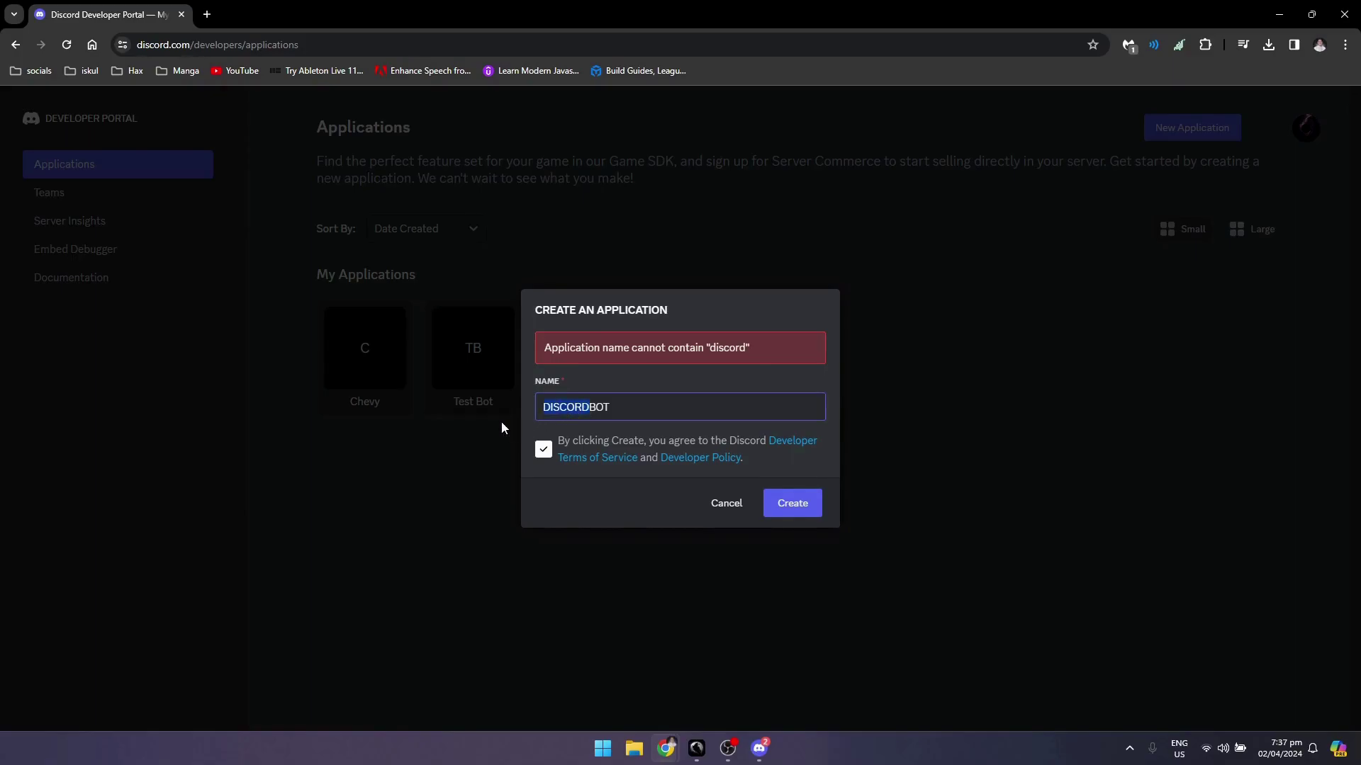
click(502, 428)
Create a new application named APPBOT and accept the developer terms and policy.
click(1189, 137)
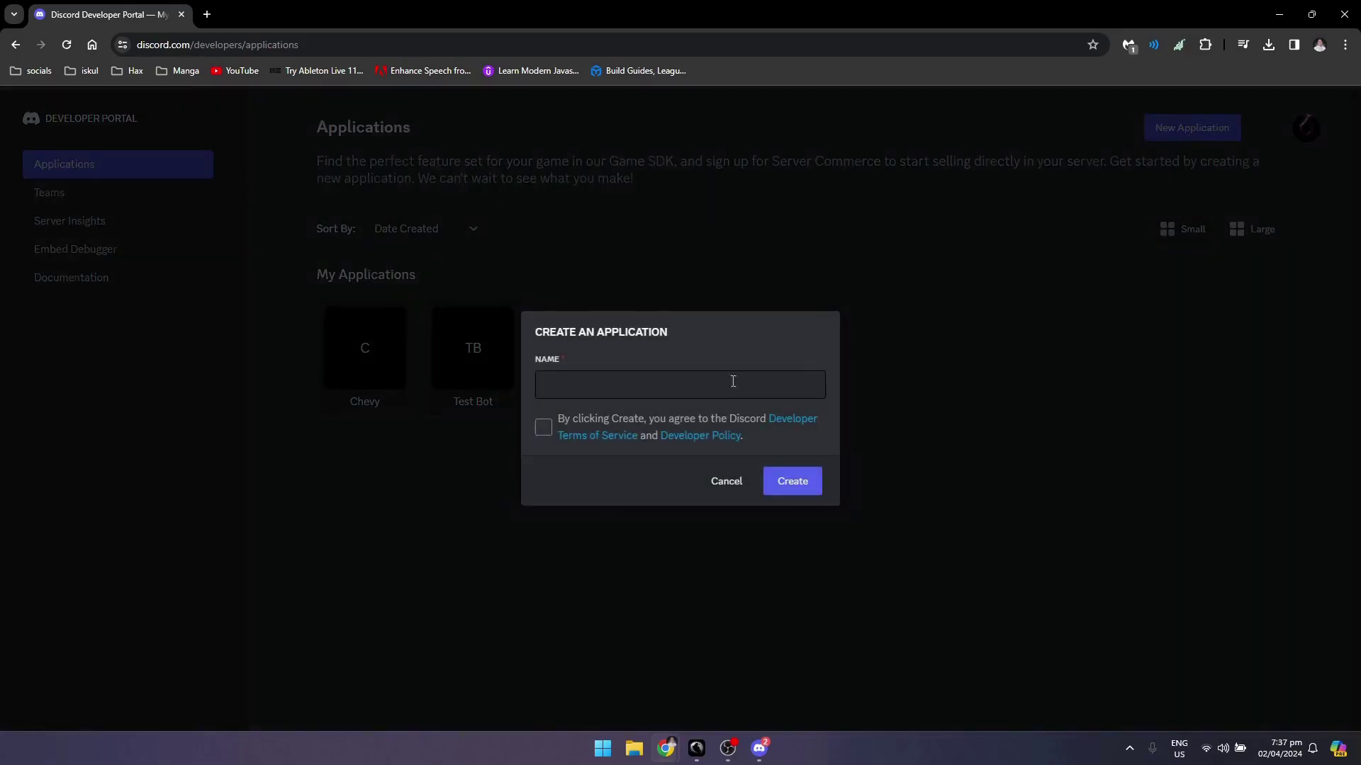
click(611, 383)
text(APPBOT)
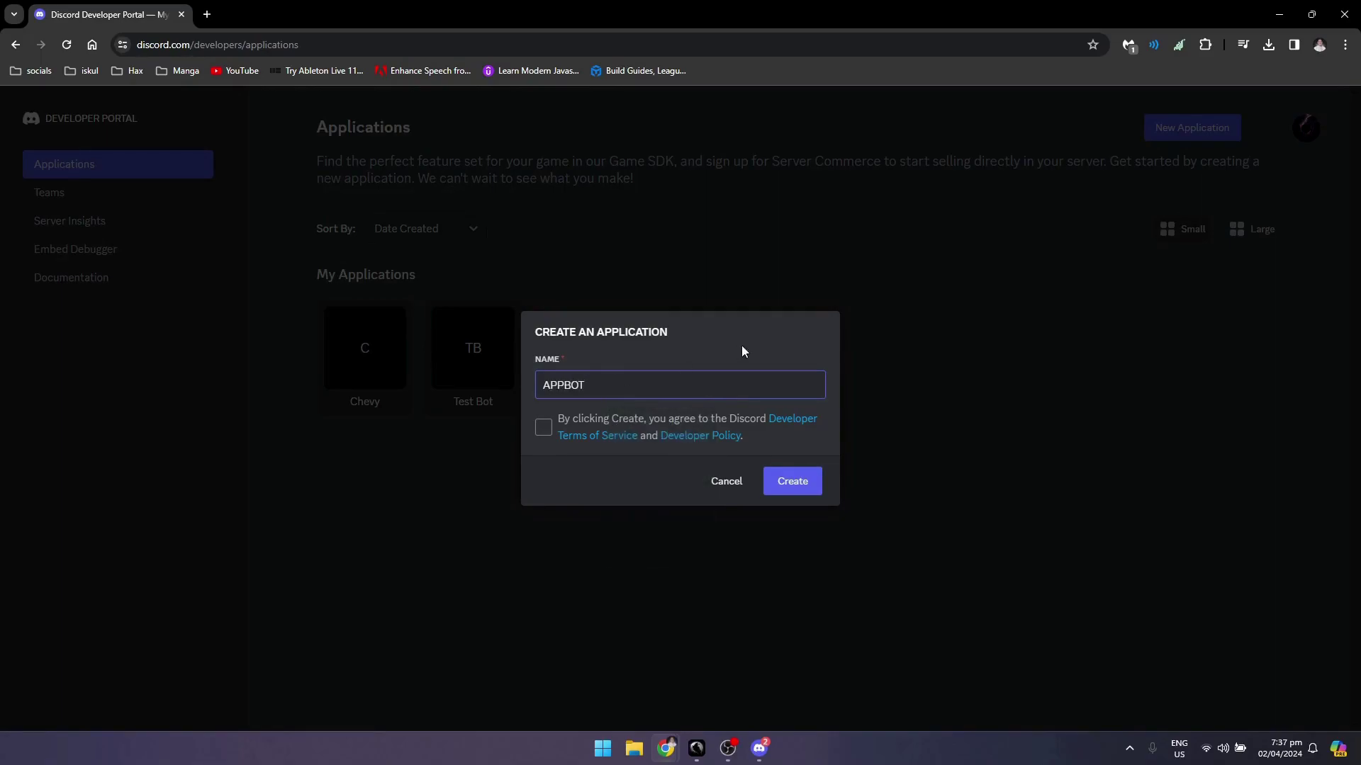
click(541, 428)
click(779, 482)
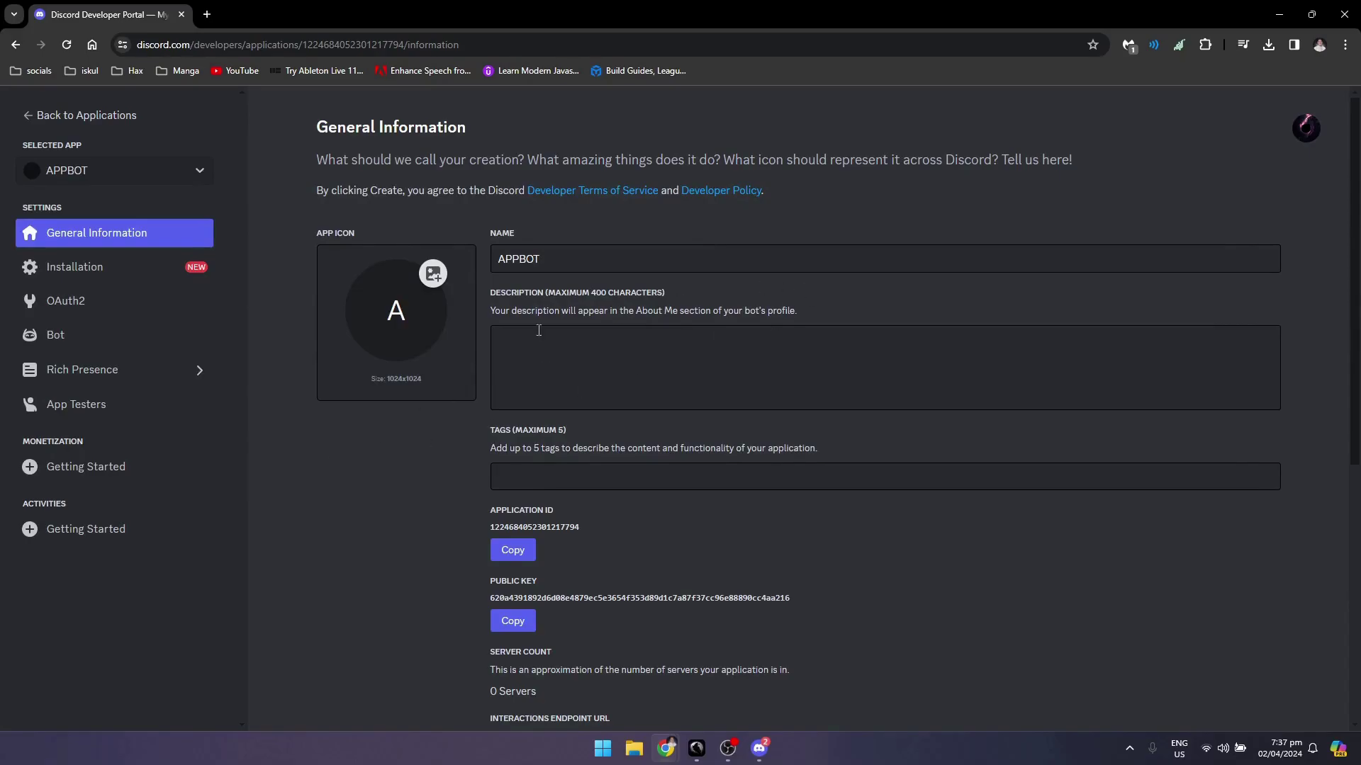
Enable the Presence, Server Members and Message Content intents for the APPBOT bot and save the changes.
click(78, 345)
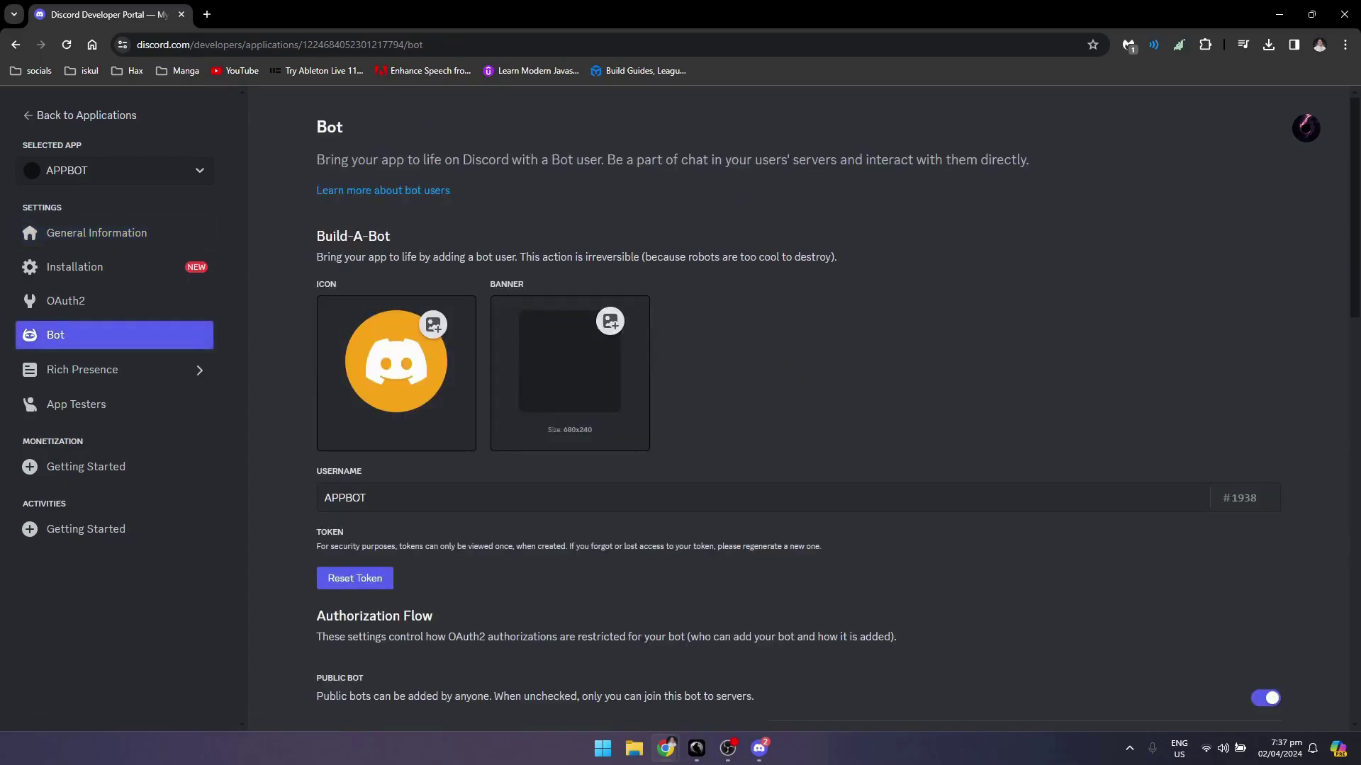
scroll(835, 358, down, 7)
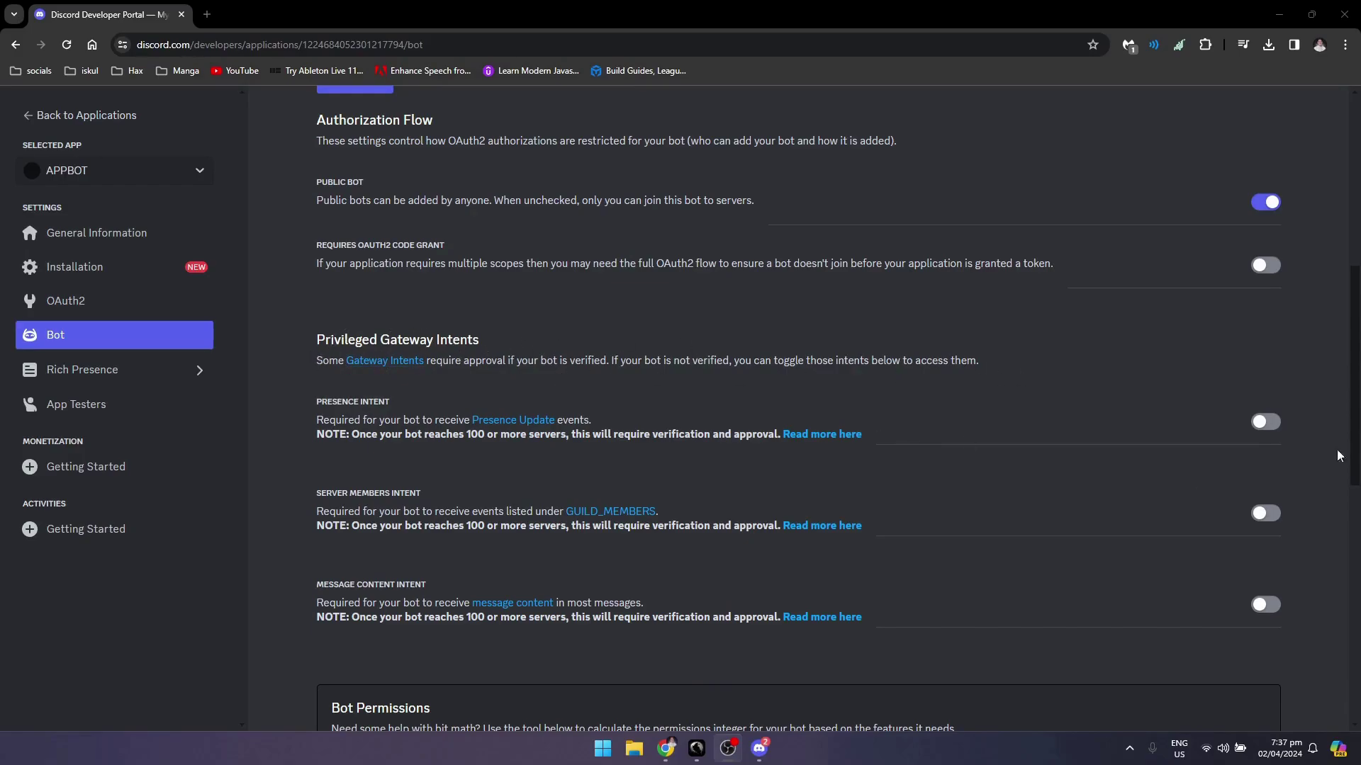
click(1265, 422)
click(1265, 513)
click(1266, 605)
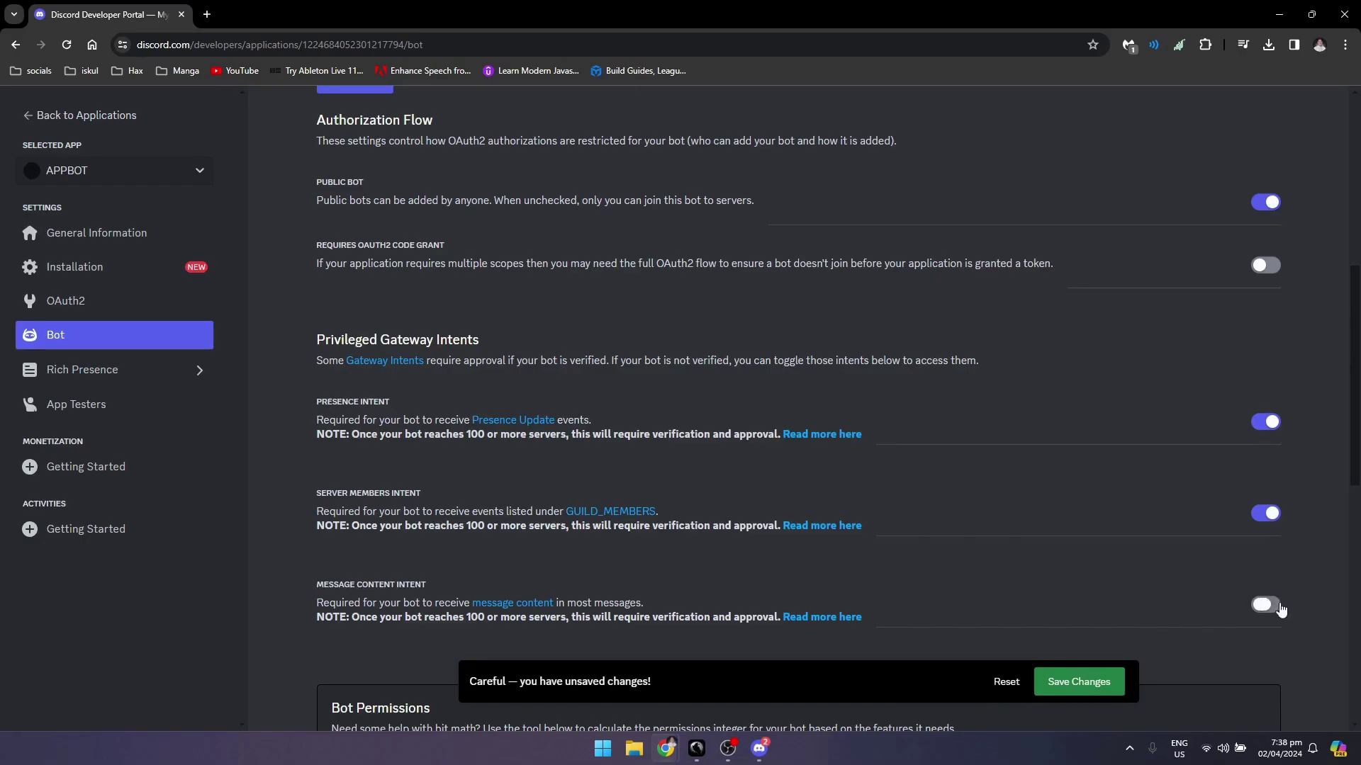
click(1078, 684)
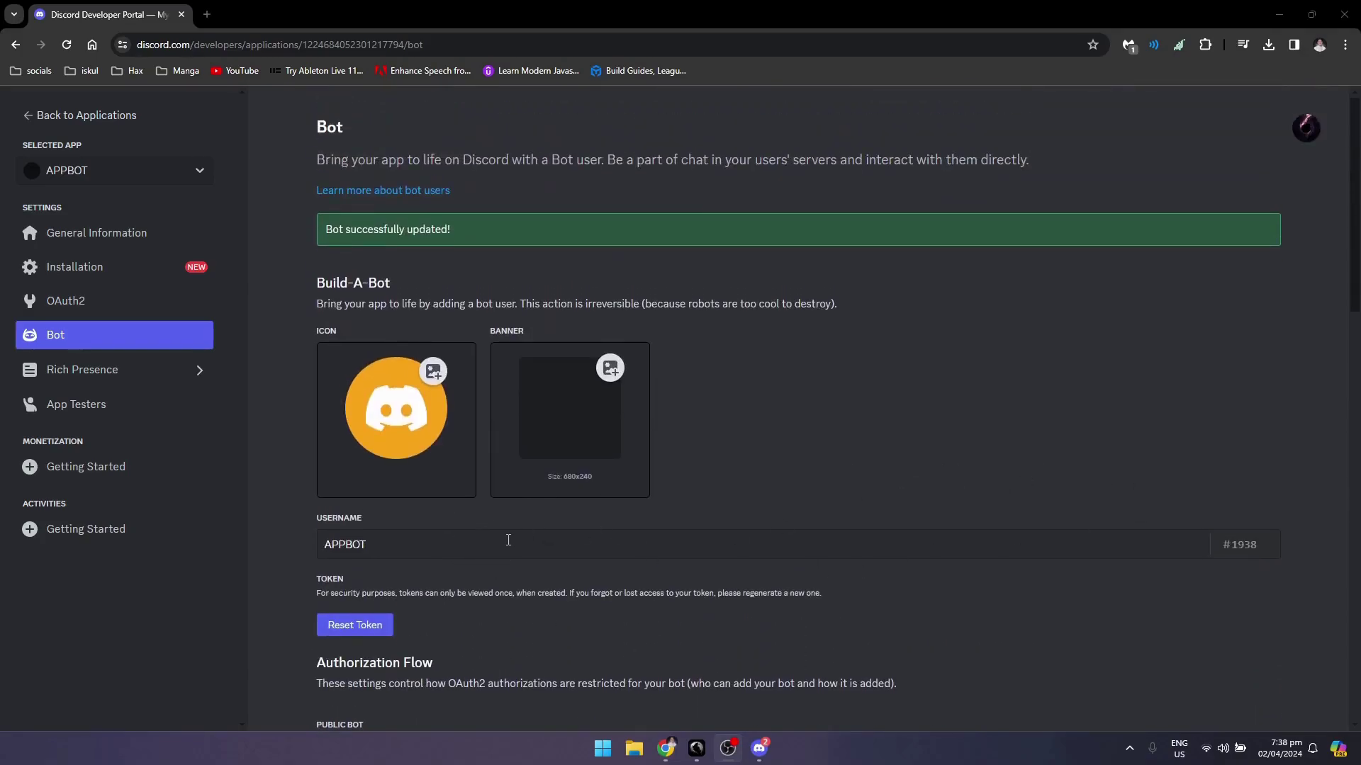
Reset the bot's token, verifying with the account password, and copy the new token.
click(359, 627)
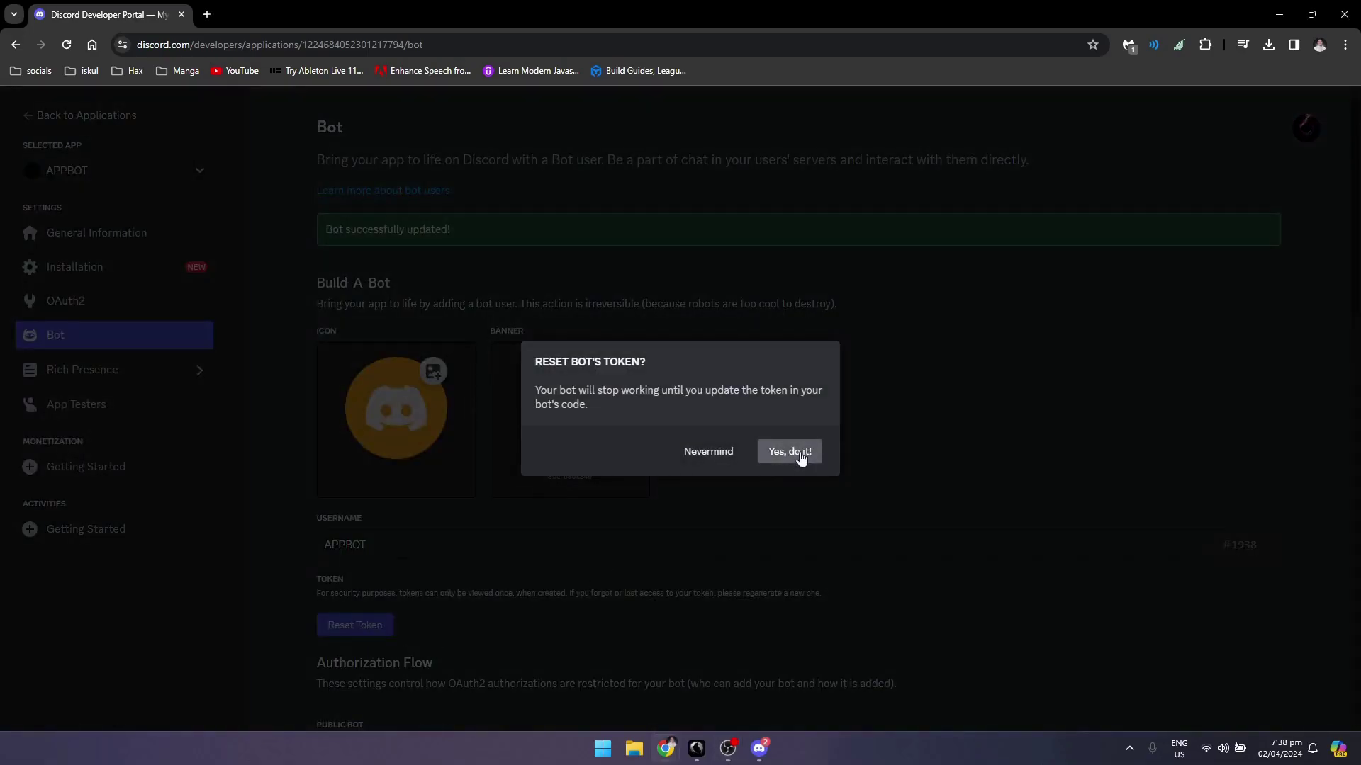
click(799, 453)
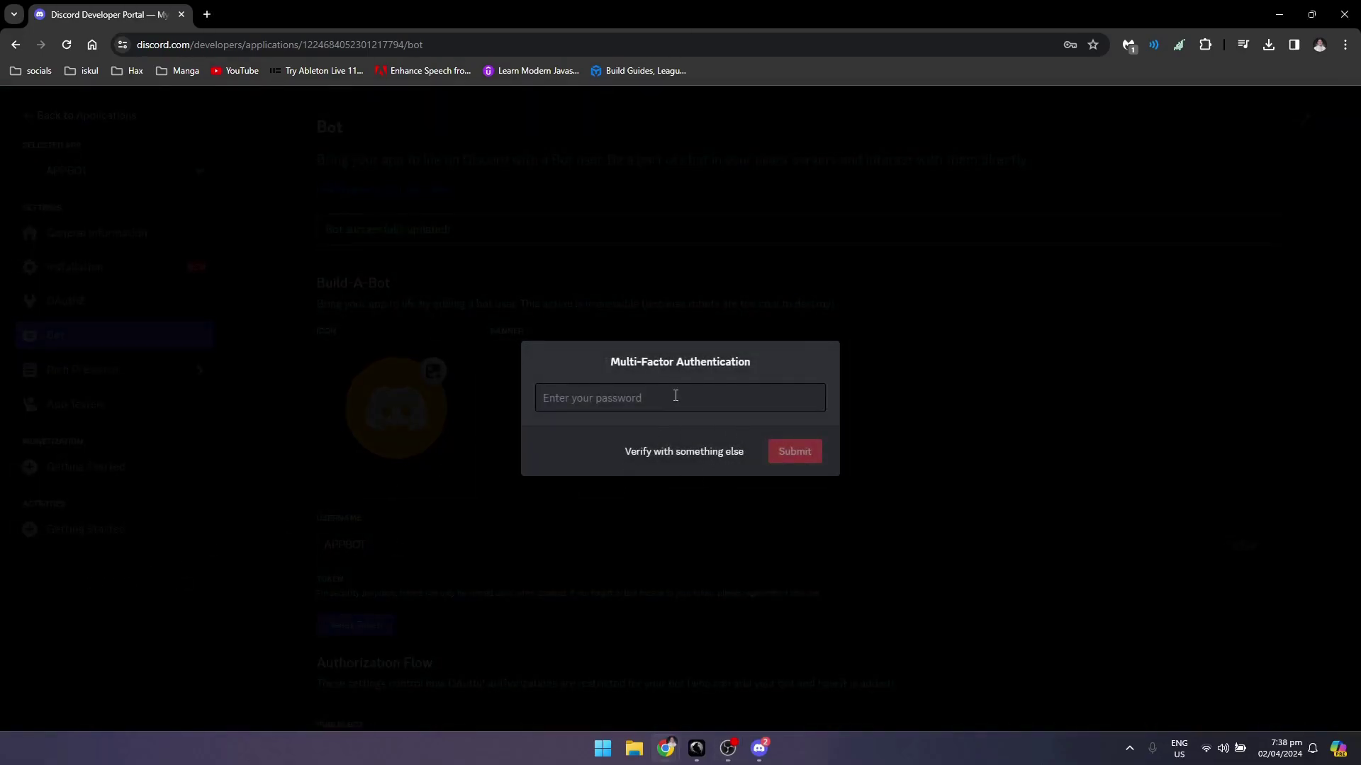
click(675, 397)
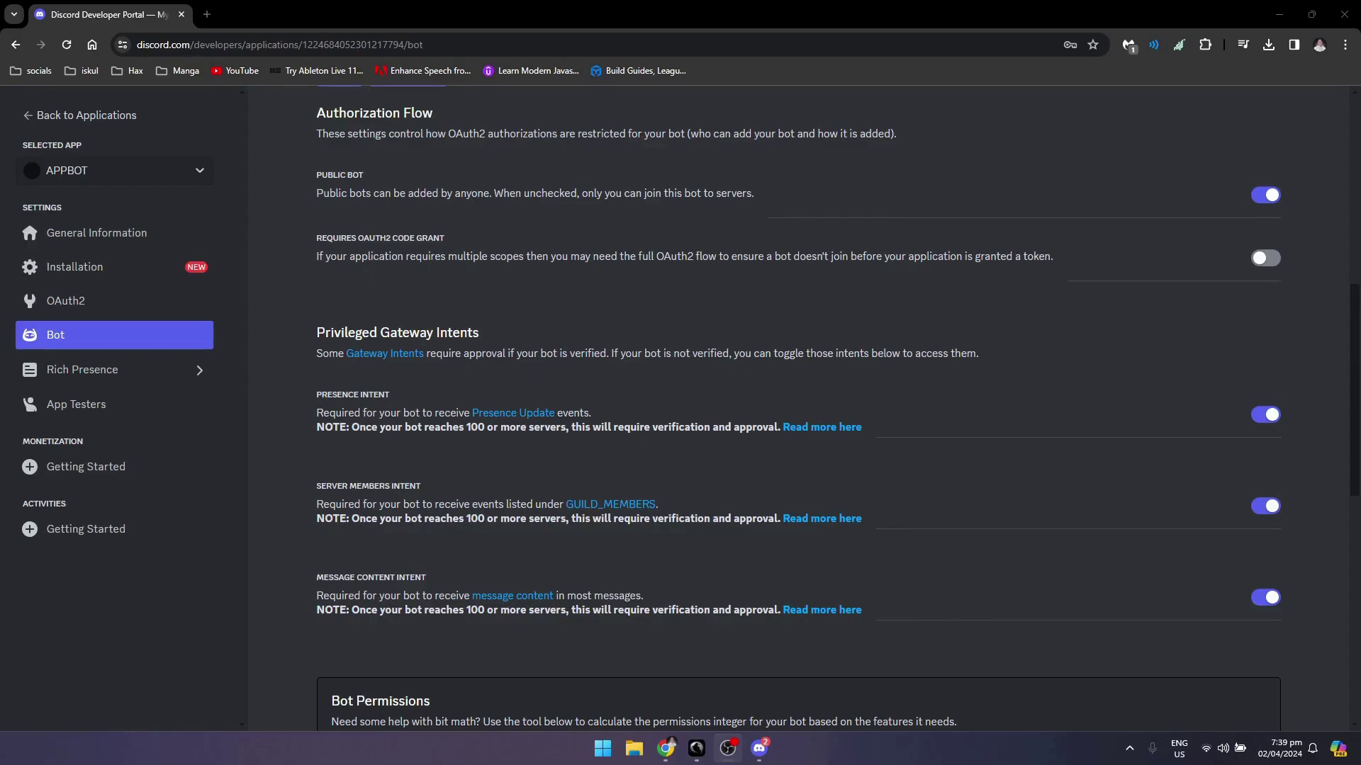
scroll(123, 651, up, 1)
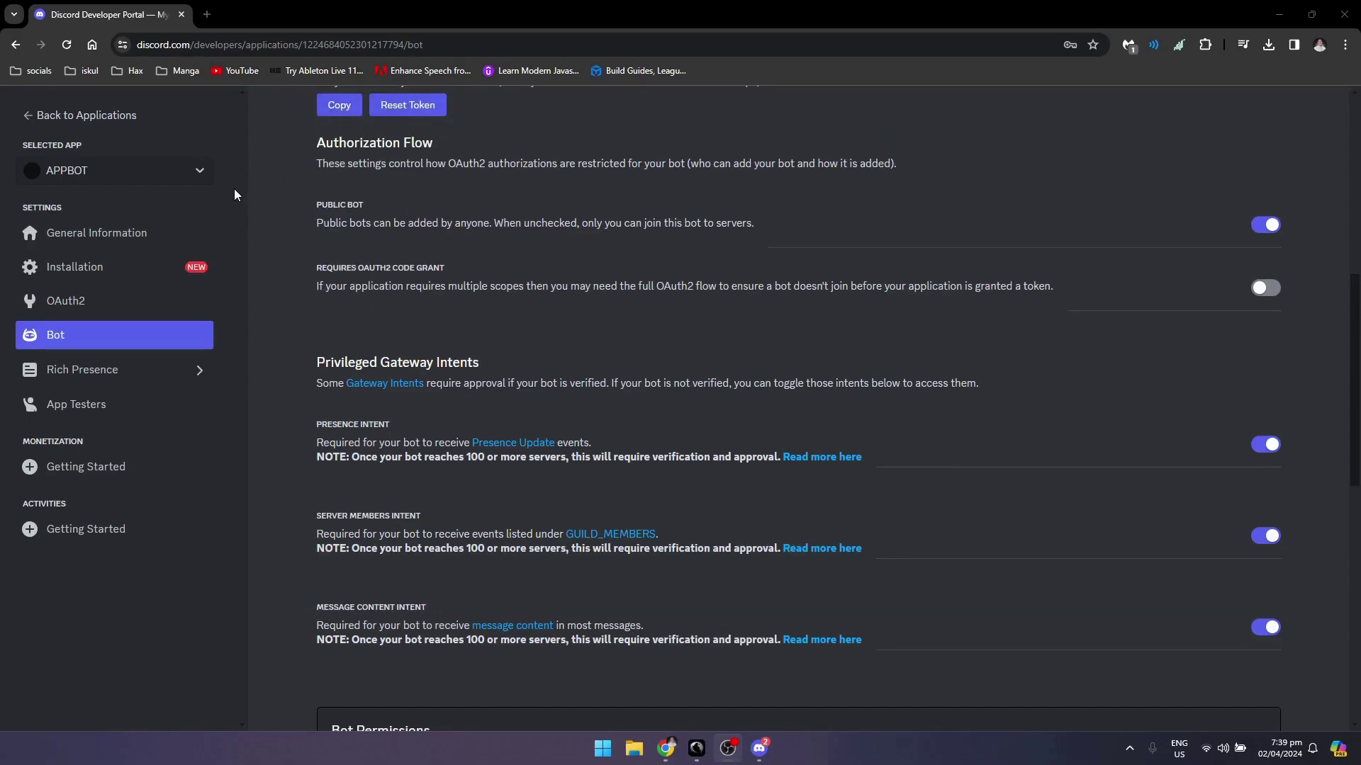
click(347, 106)
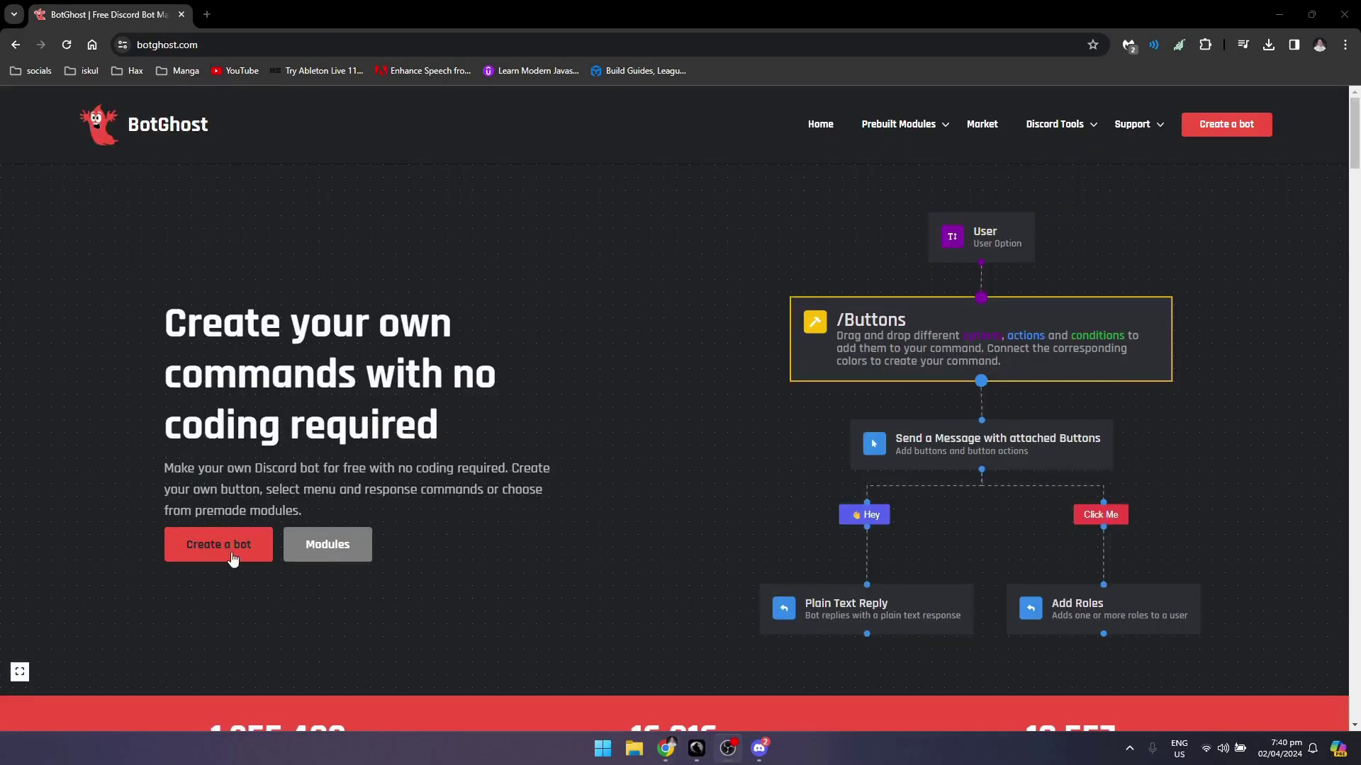
Create the bot in BotGhost by authorizing access to the Discord account and submitting the copied bot token.
click(244, 547)
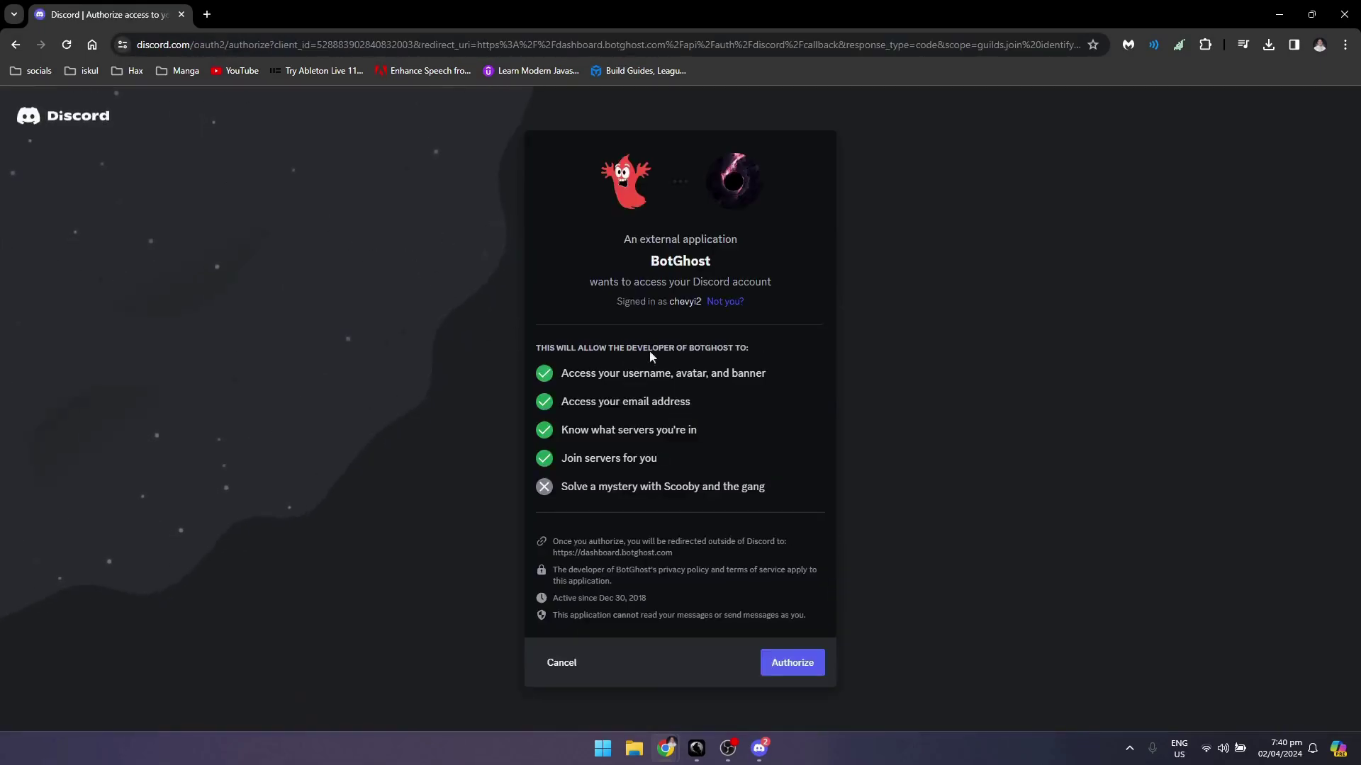
click(788, 667)
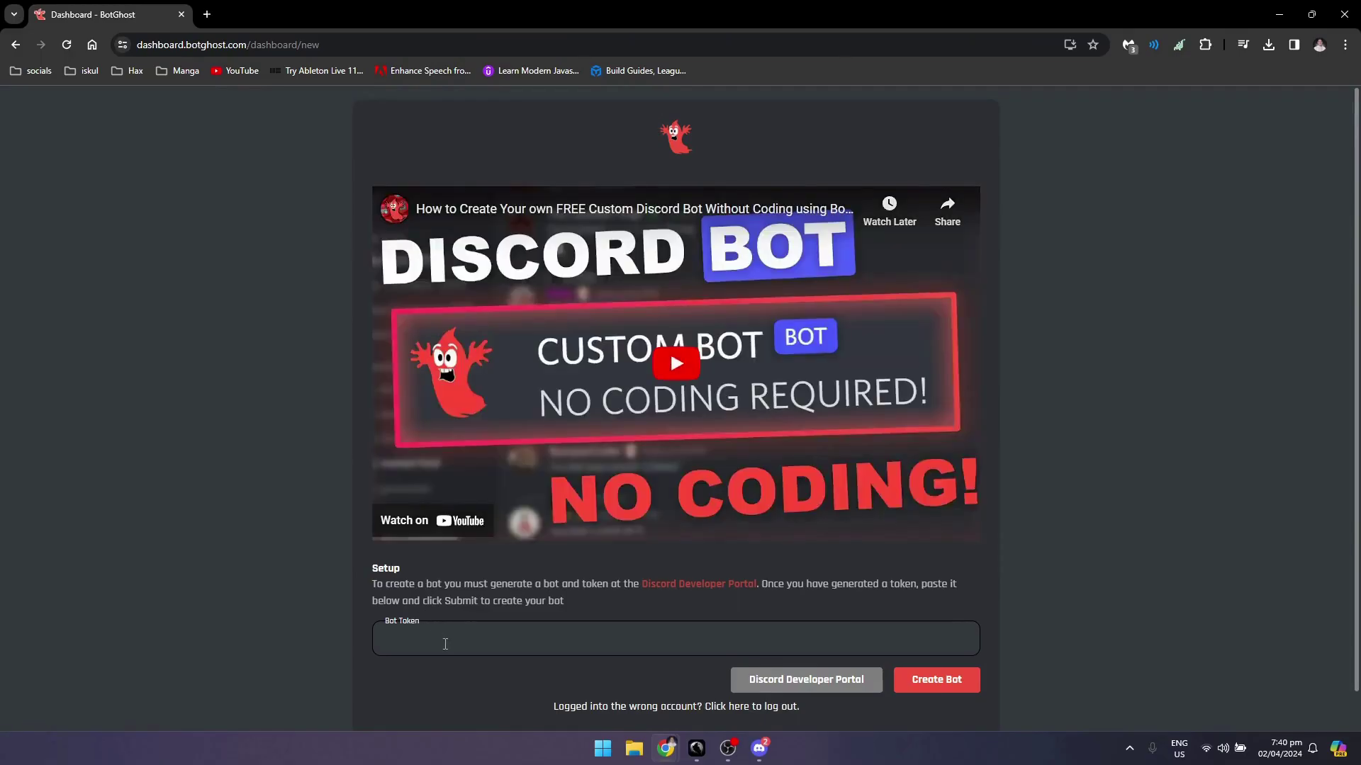
click(443, 642)
scroll(494, 562, down, 1)
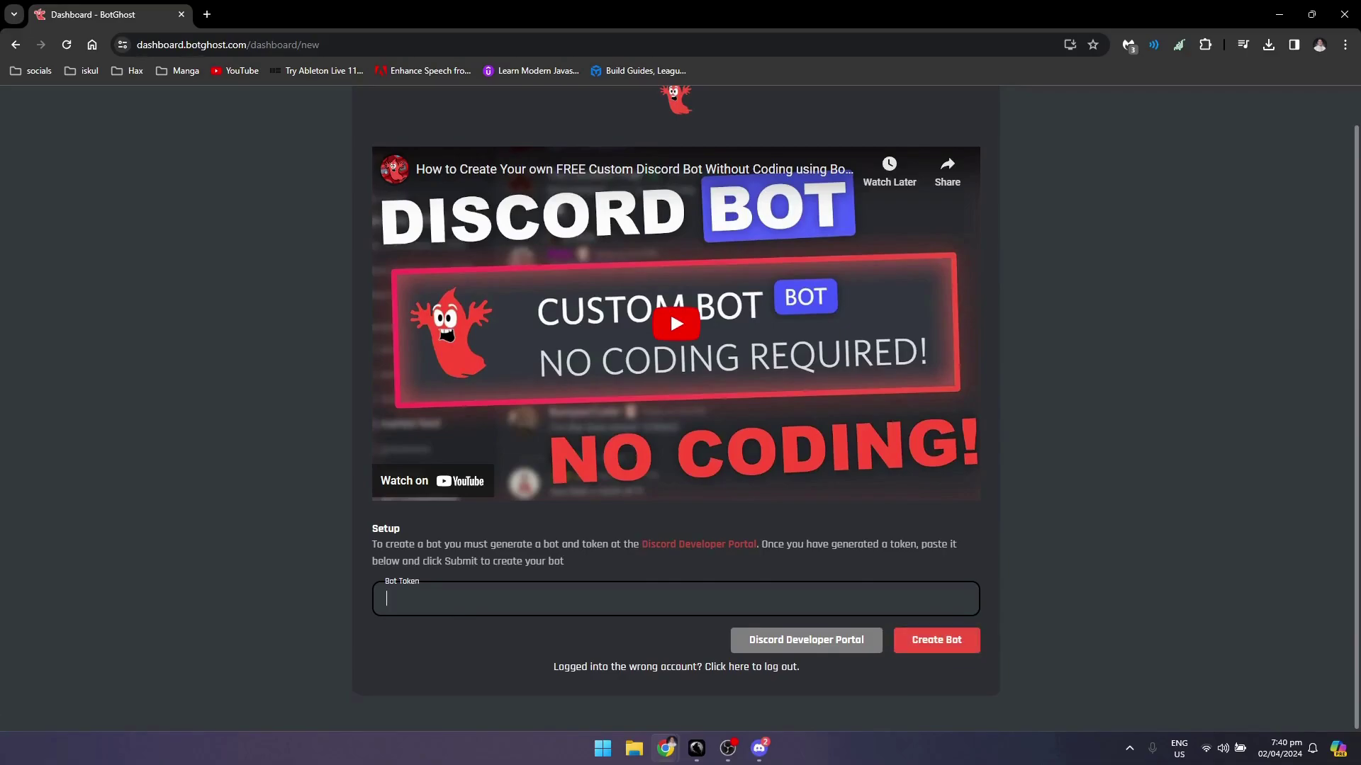
click(1311, 15)
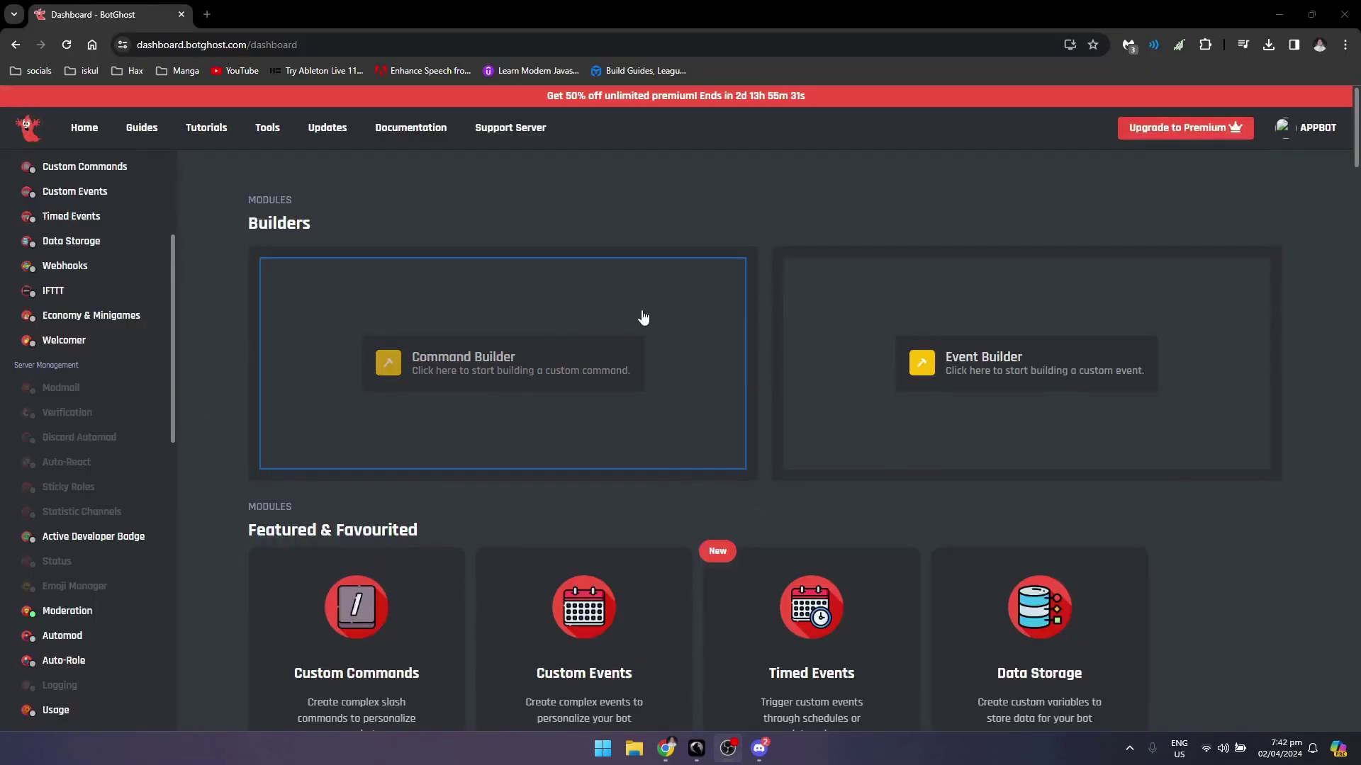
Enable the Active Developer Badge module for APPBOT in the BotGhost dashboard and save the changes.
scroll(135, 410, down, 2)
scroll(100, 462, up, 5)
scroll(48, 277, down, 6)
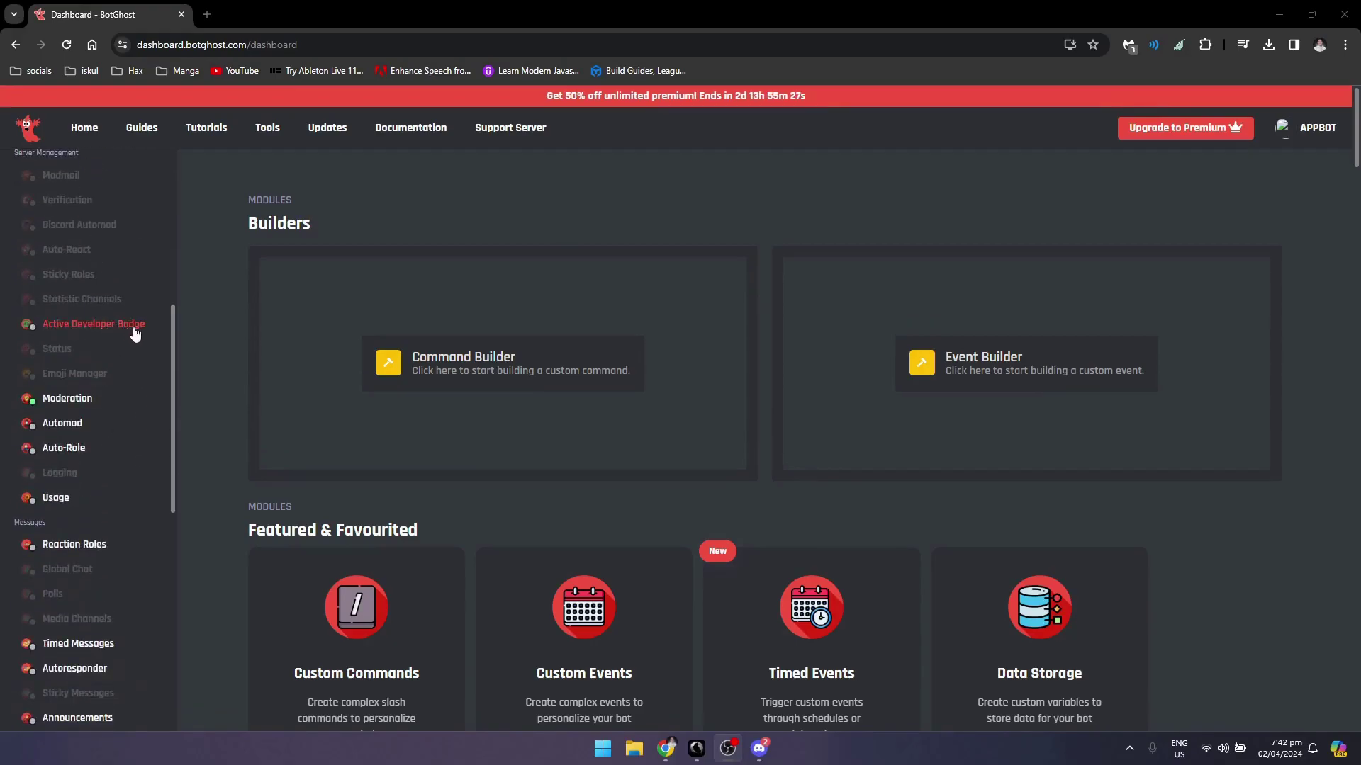
scroll(82, 480, up, 4)
scroll(83, 480, down, 1)
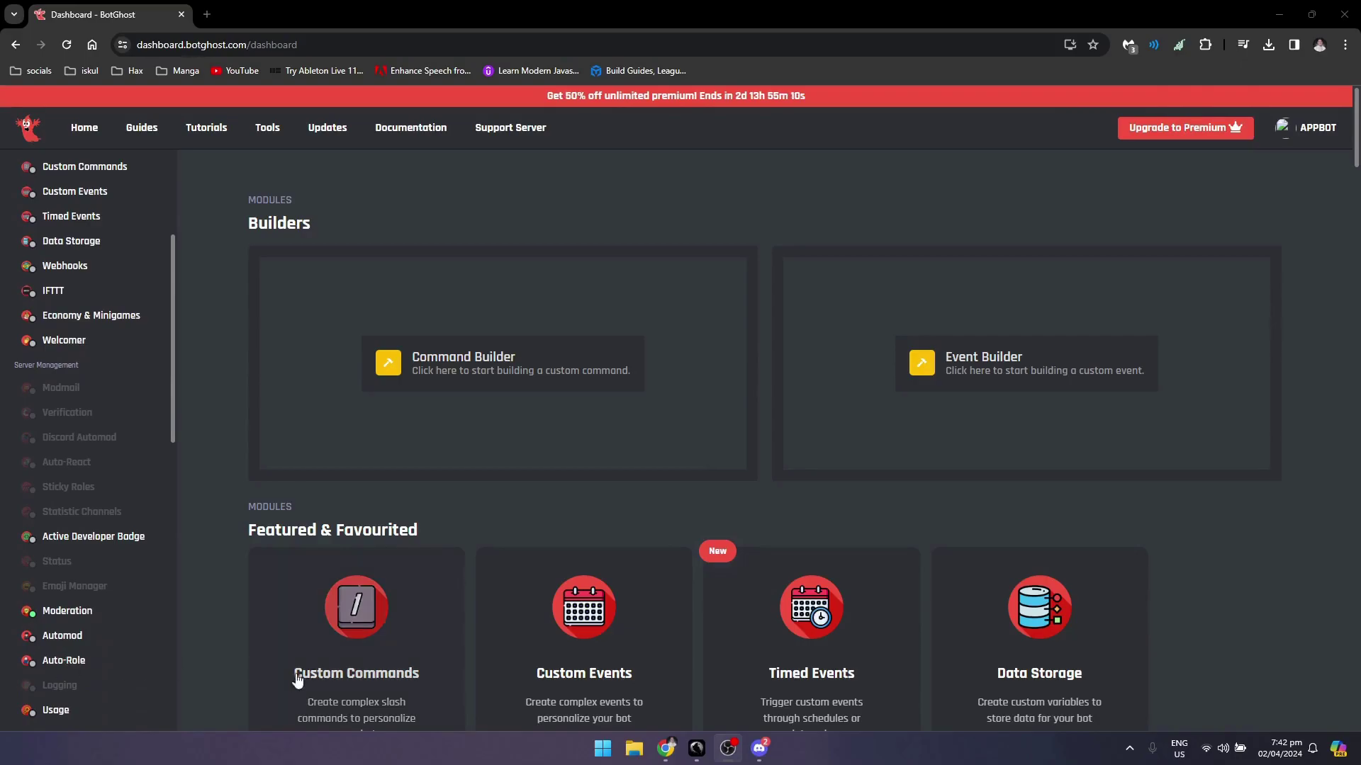
click(139, 537)
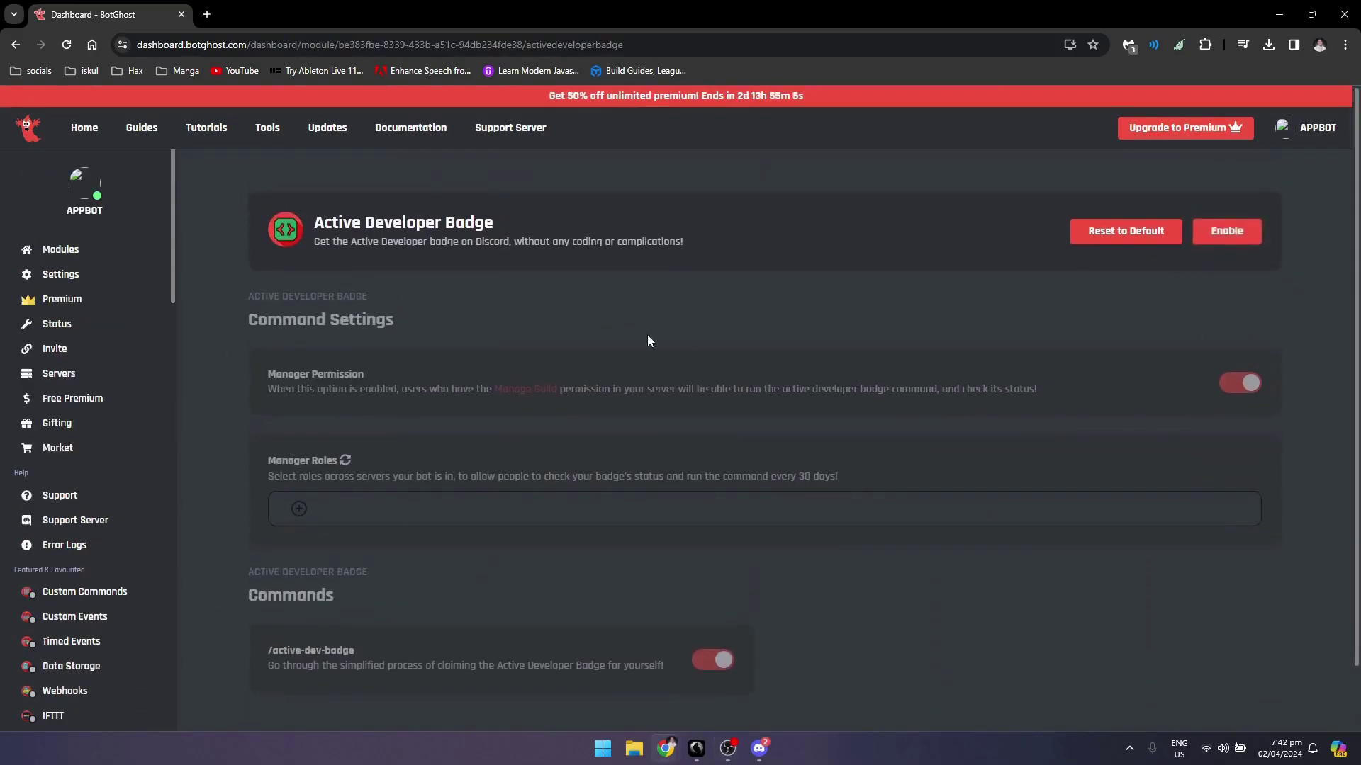
click(1236, 243)
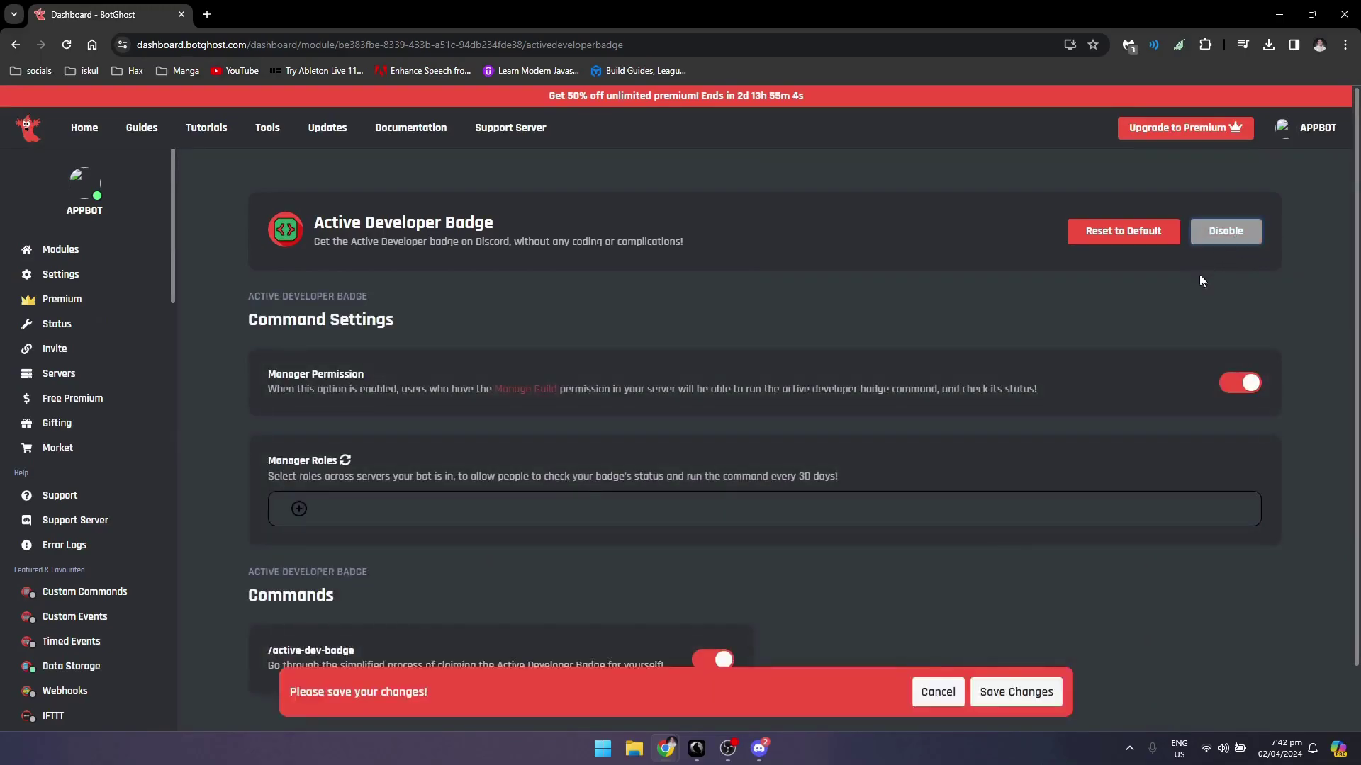
click(1016, 692)
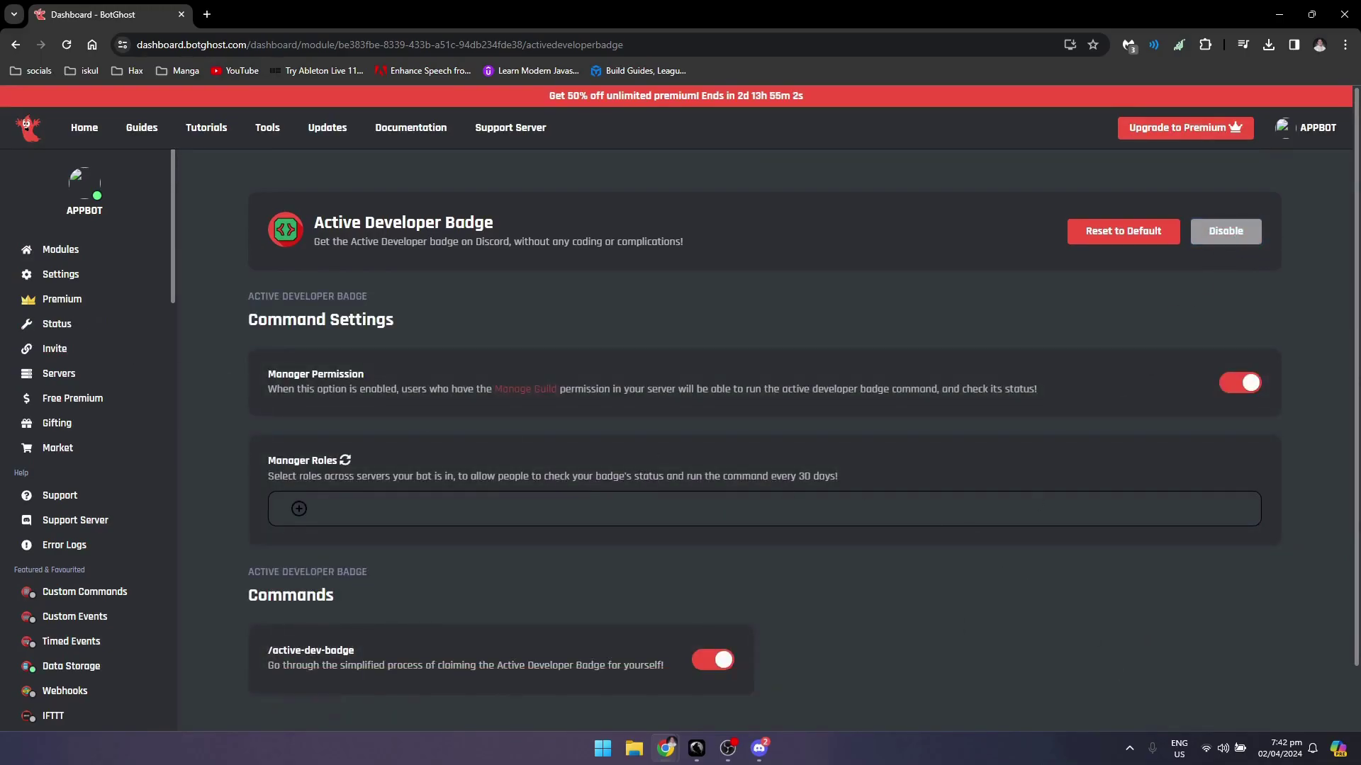
scroll(383, 425, down, 1)
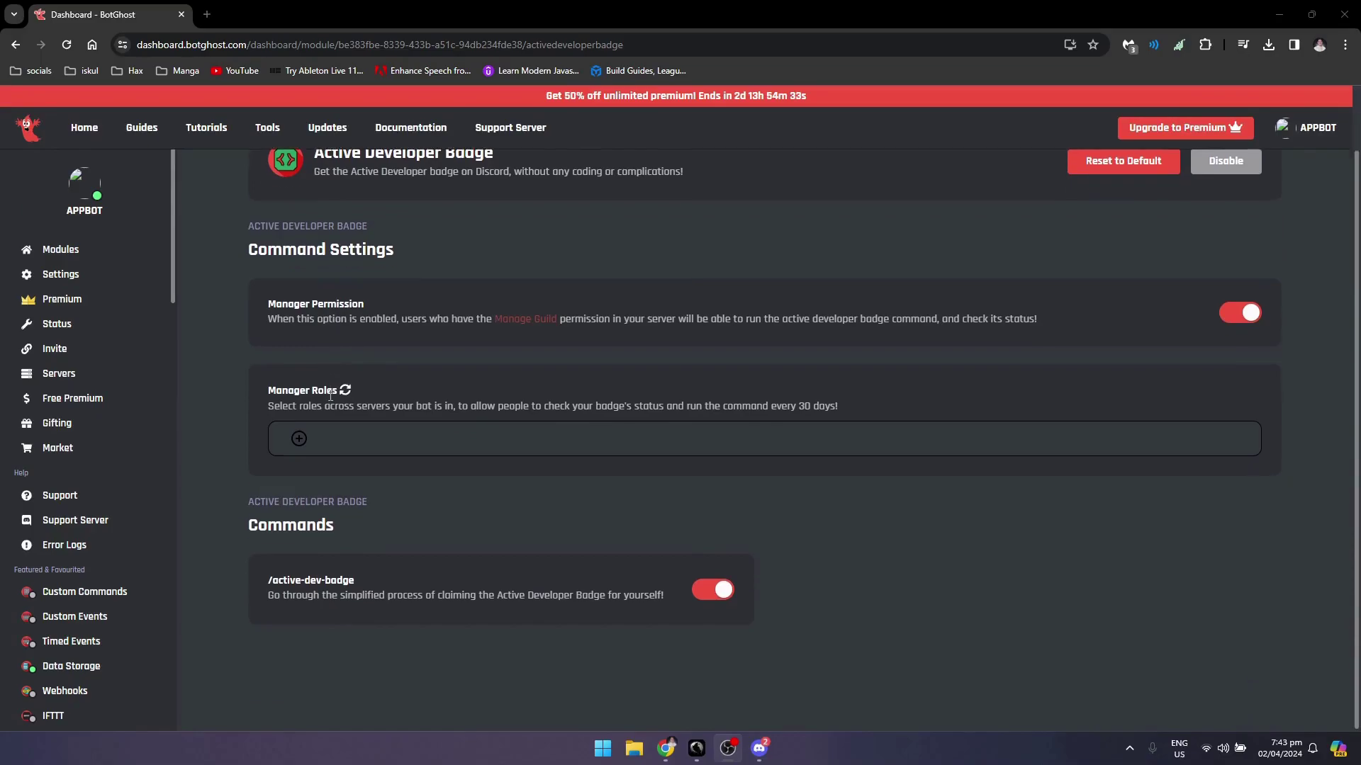
Invite APPBOT to the first server offered, authorize it with the Administrator permission and complete the human verification.
scroll(414, 397, up, 1)
click(56, 348)
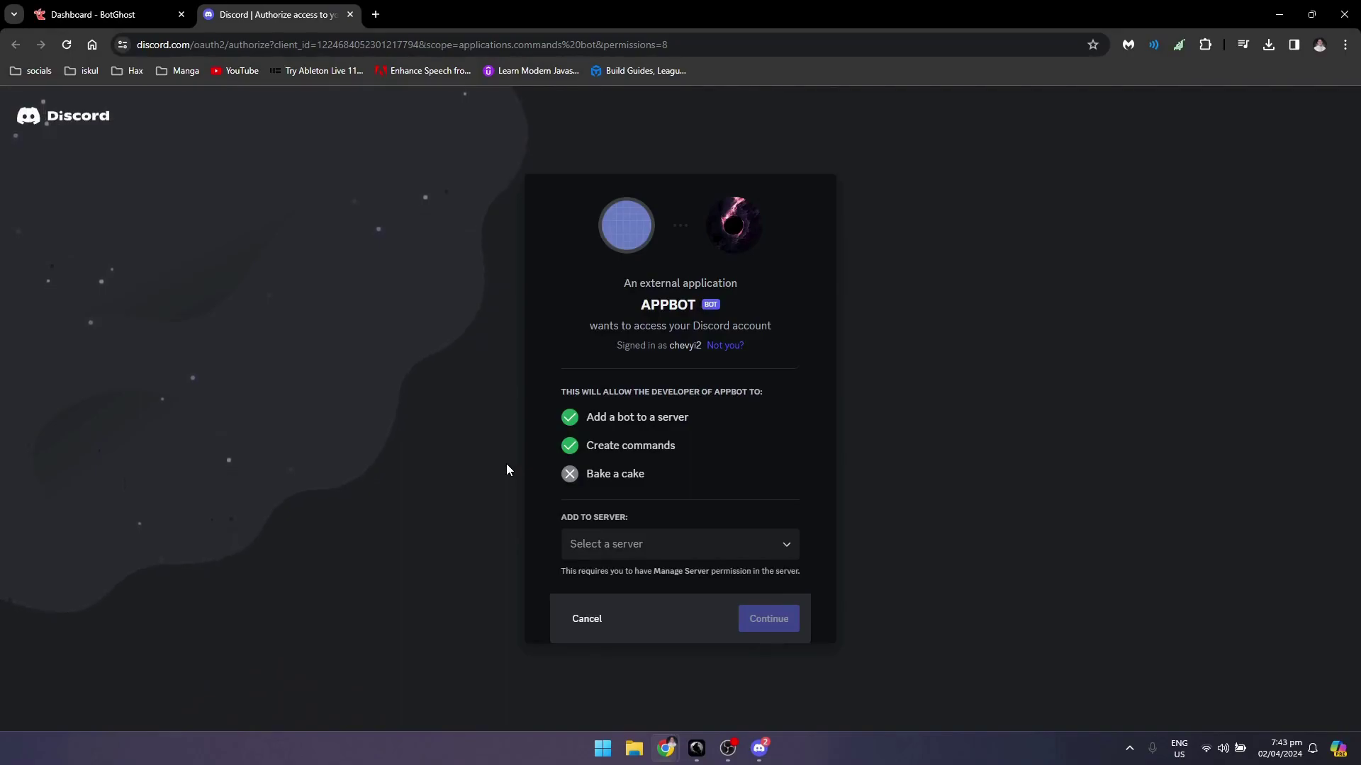
click(723, 544)
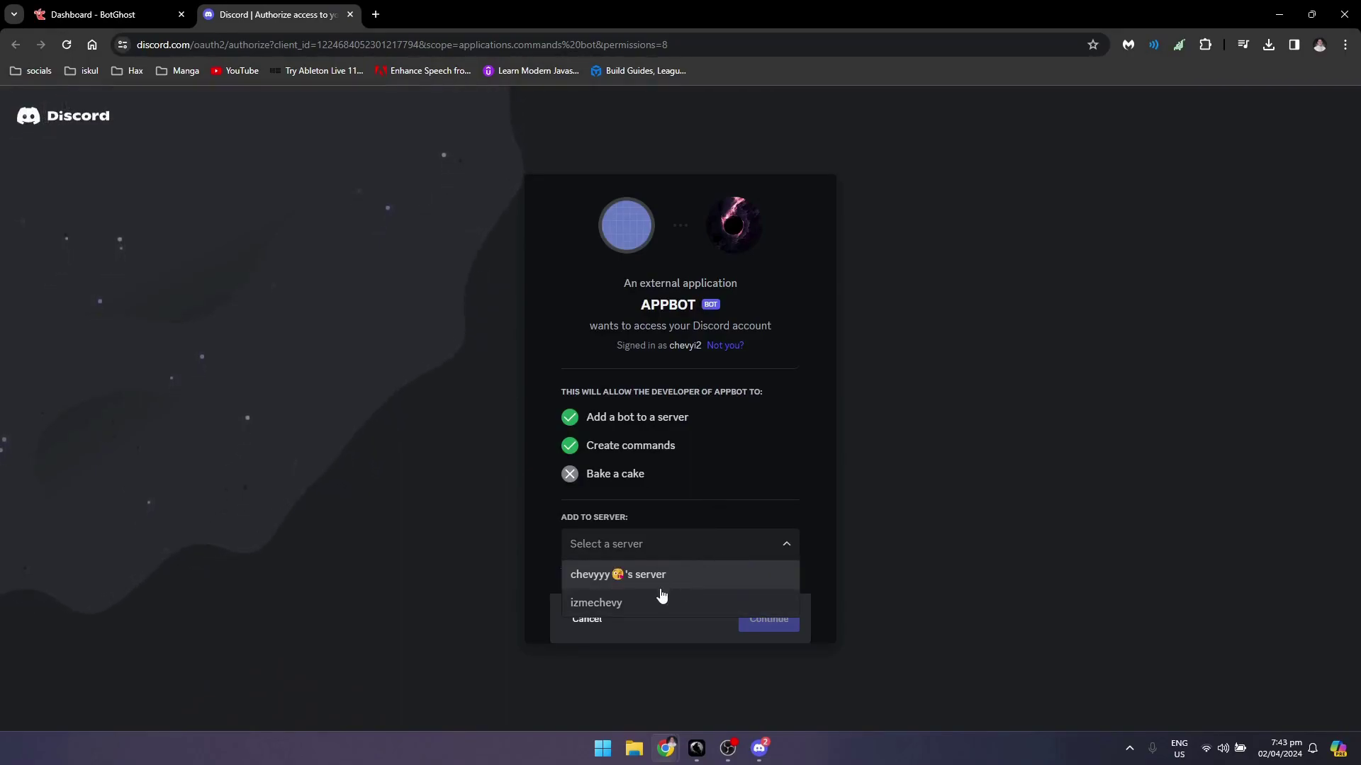
click(735, 578)
click(771, 614)
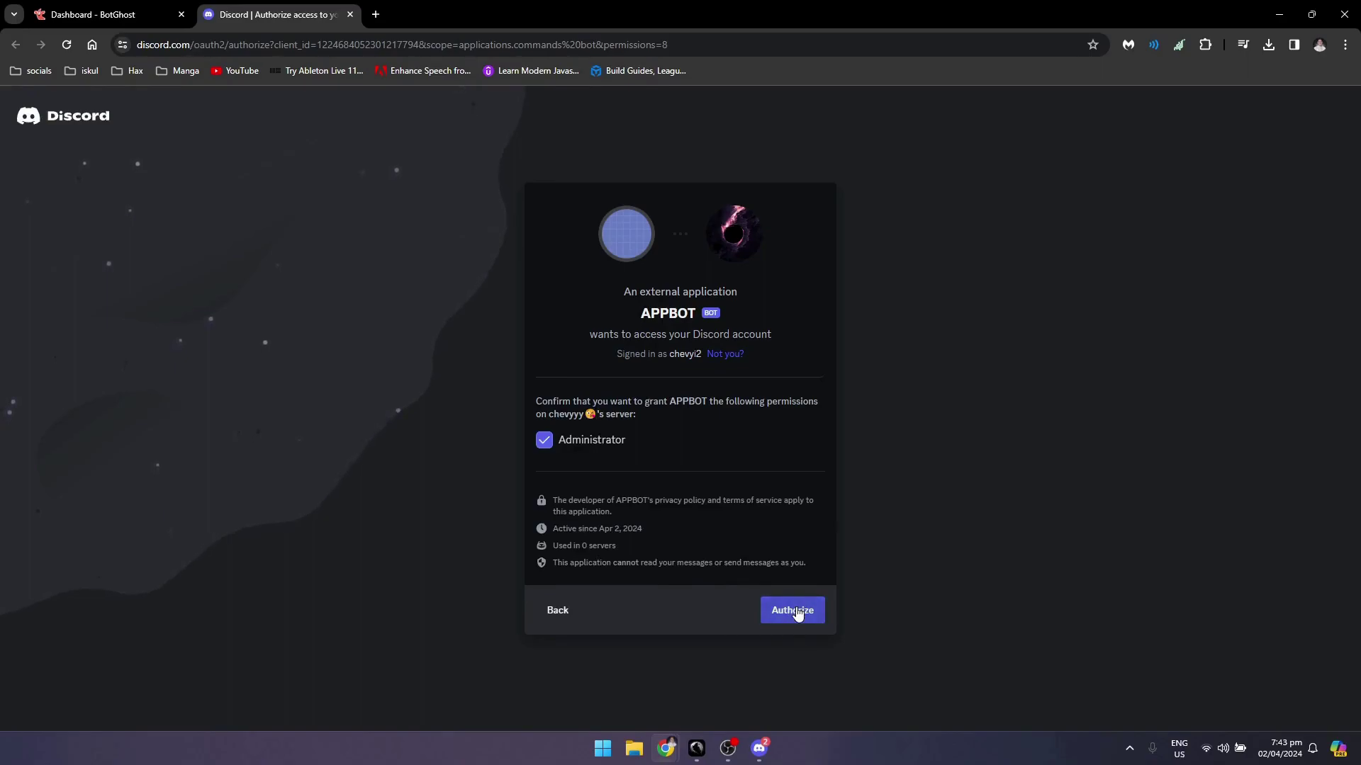
click(796, 613)
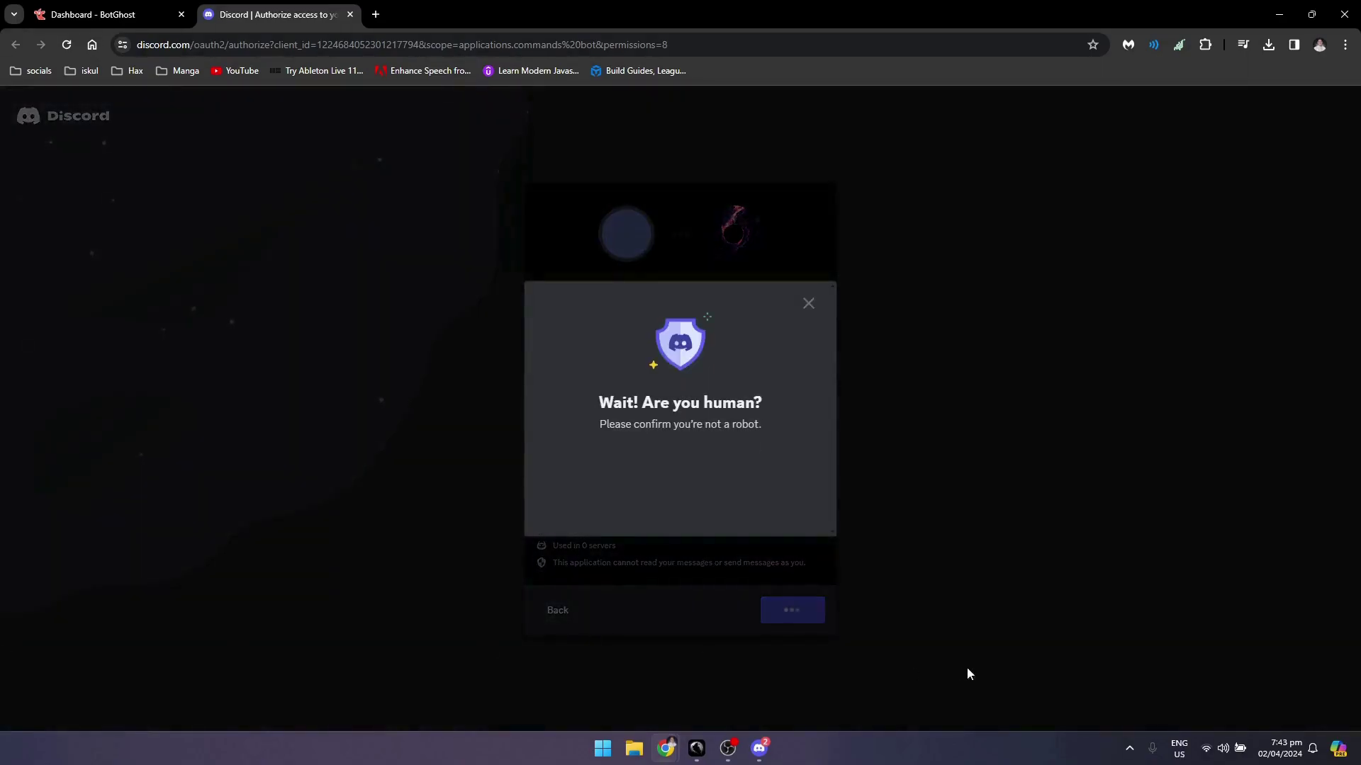
click(593, 480)
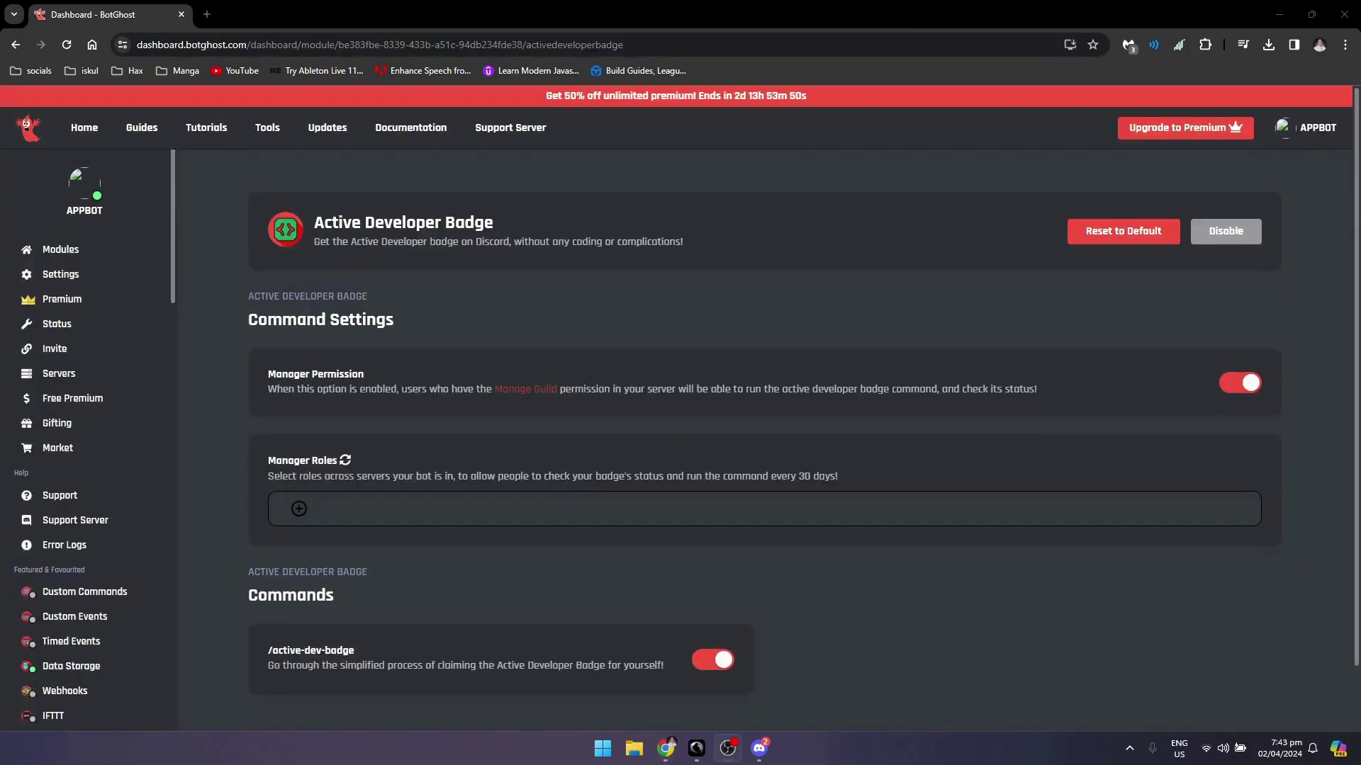
Switch to the Discord app, run APPBOT's /active-dev-badge command in the general channel, and close the browser's Active Developer Badge page.
click(759, 747)
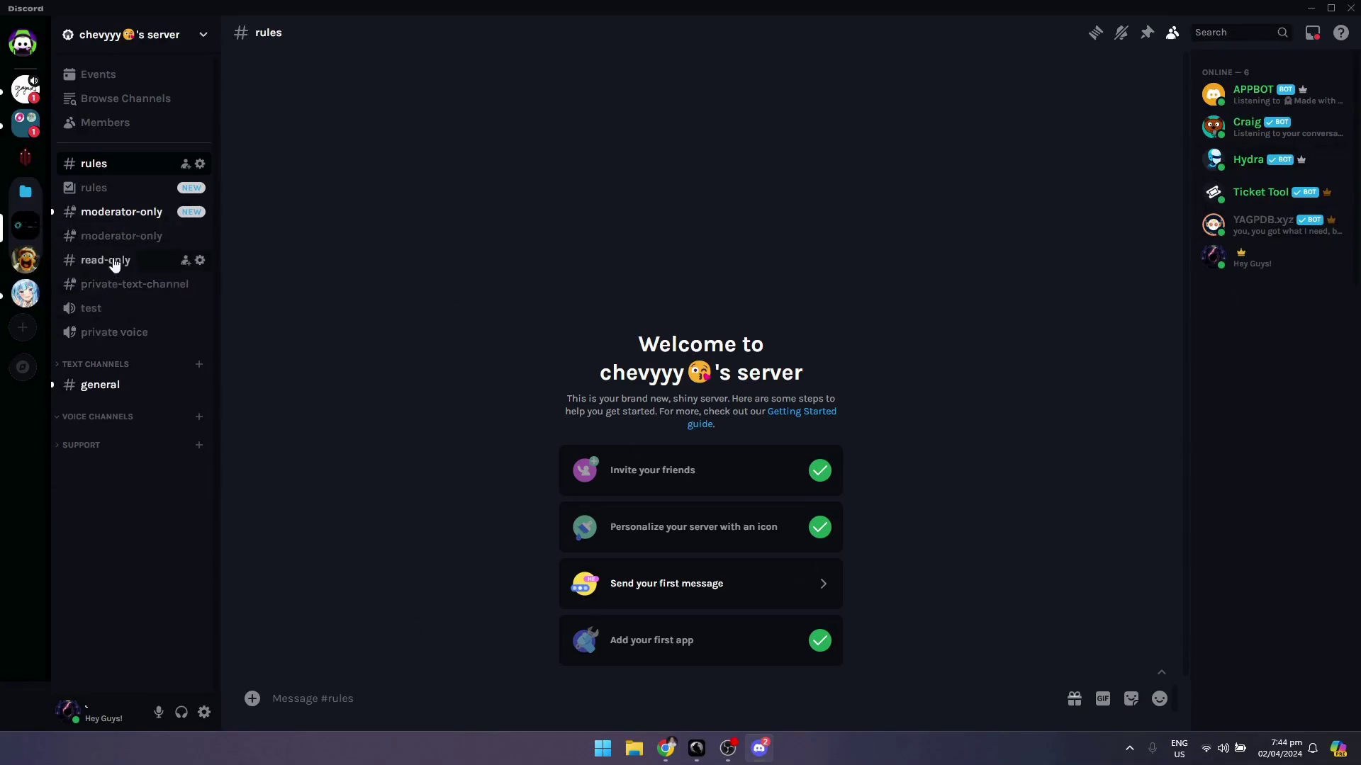
click(102, 392)
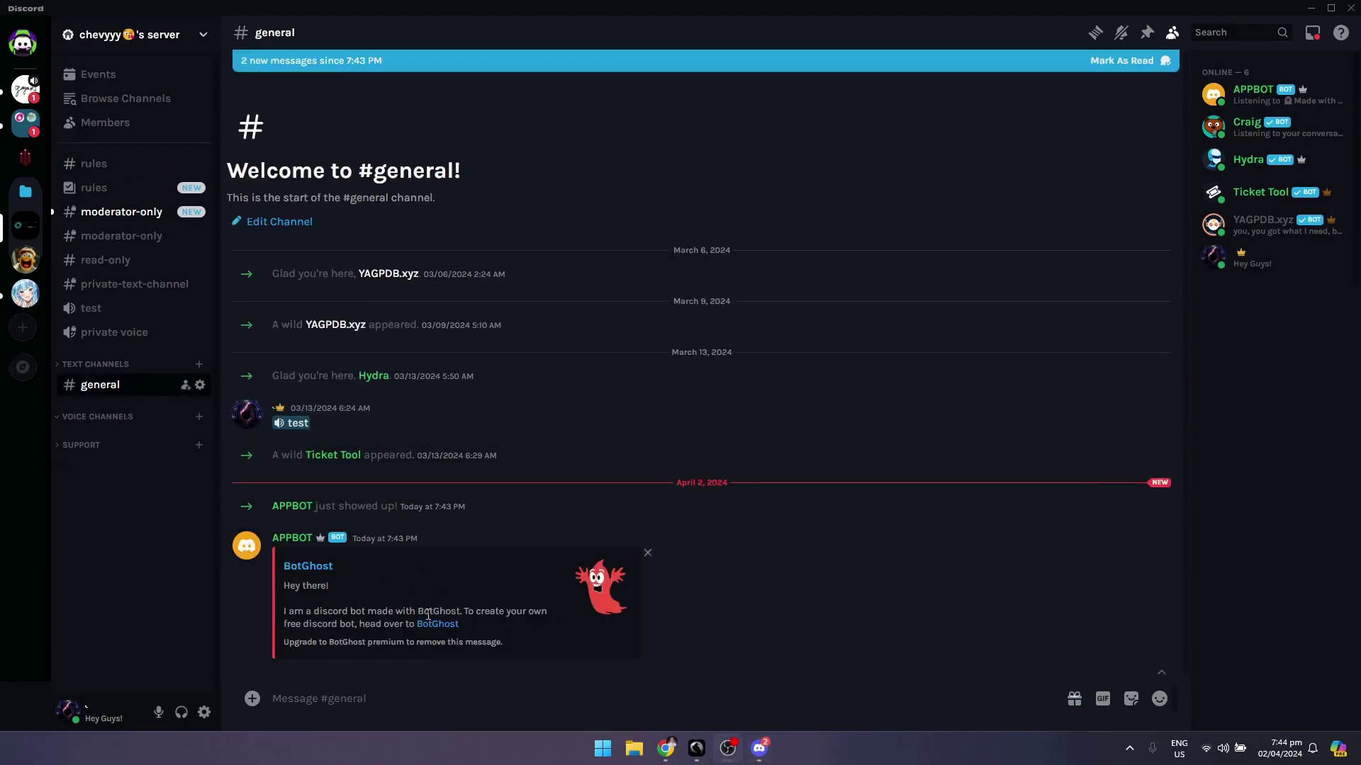
click(366, 705)
text(/)
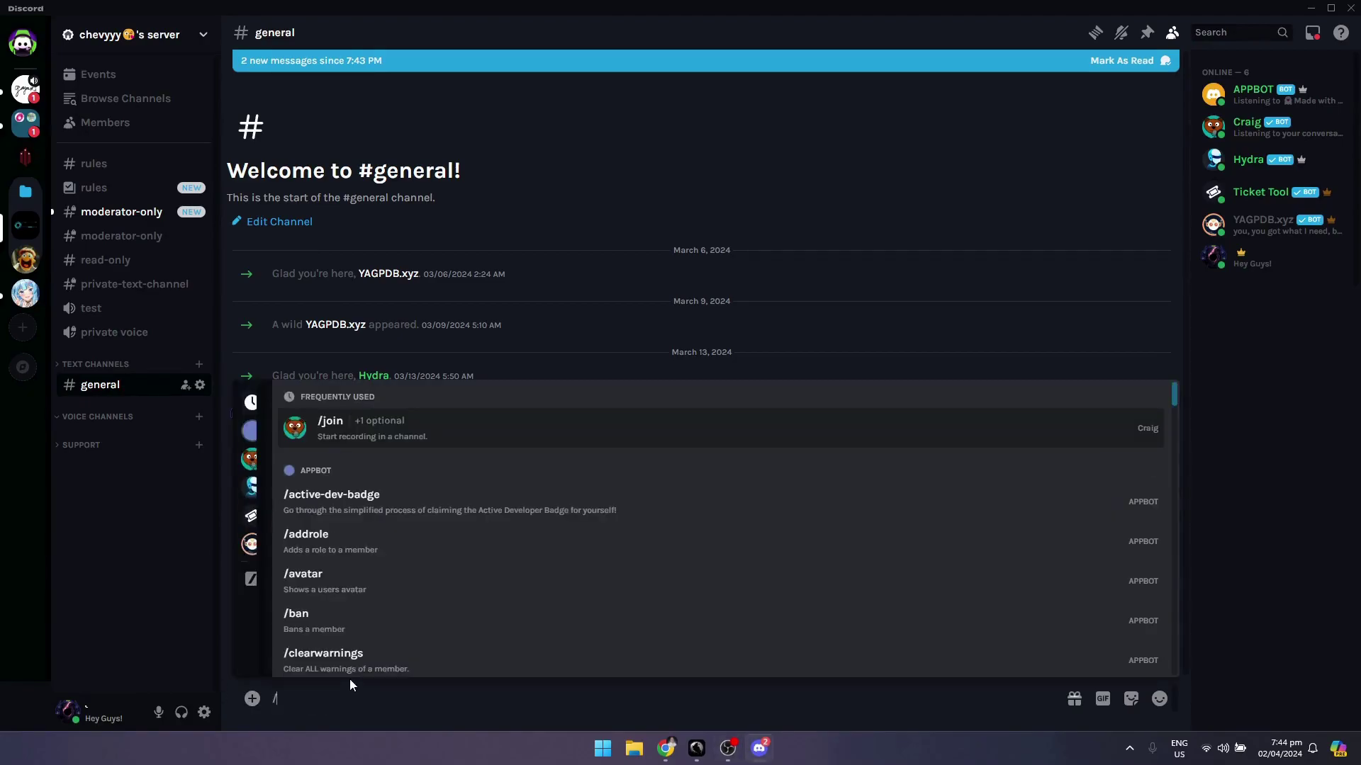
click(252, 438)
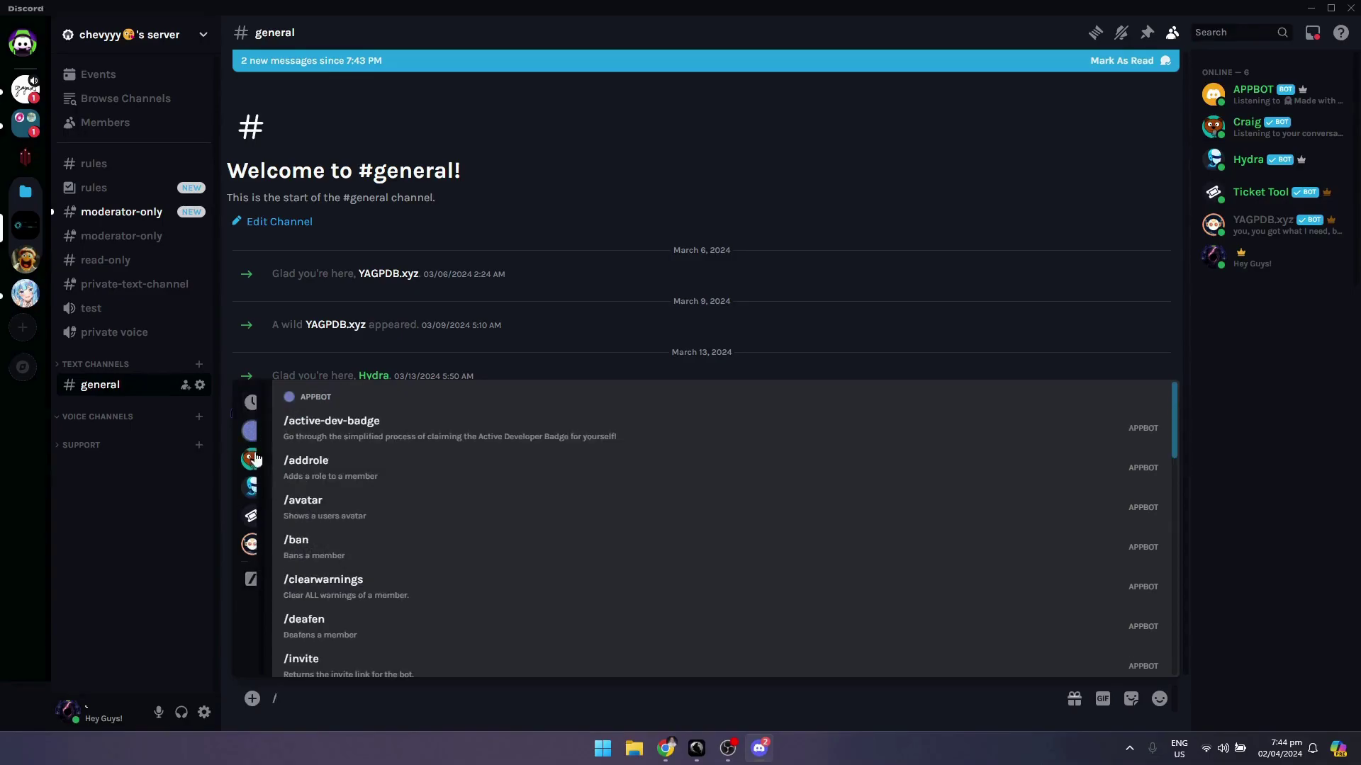
click(409, 438)
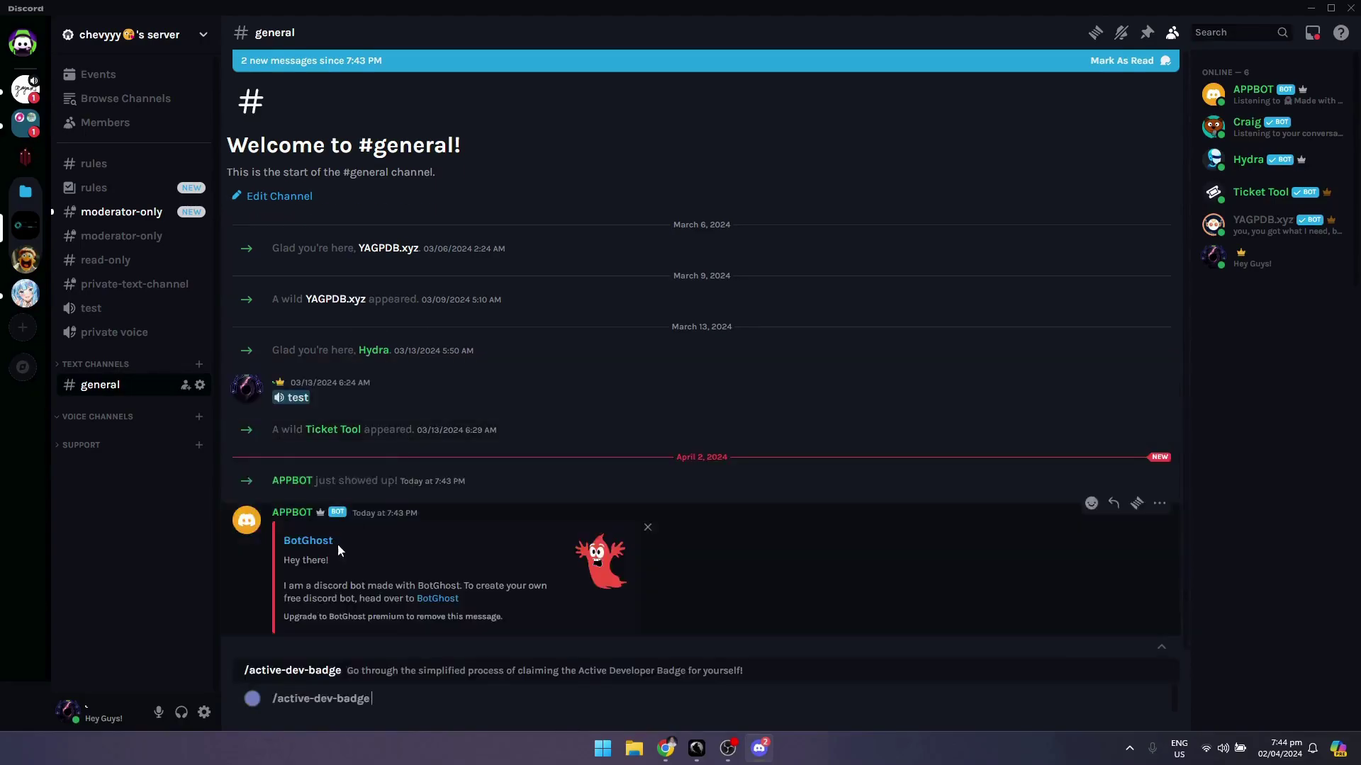
key(Return)
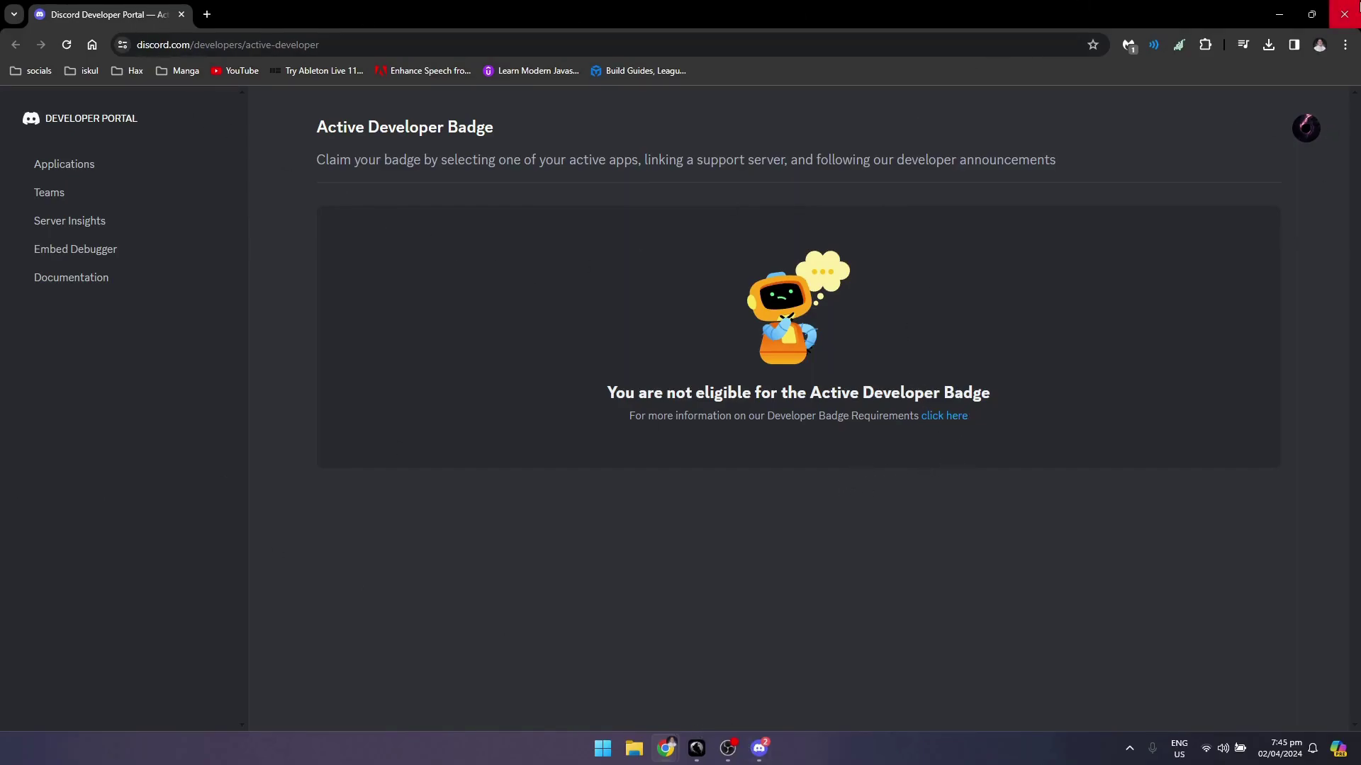
click(1344, 14)
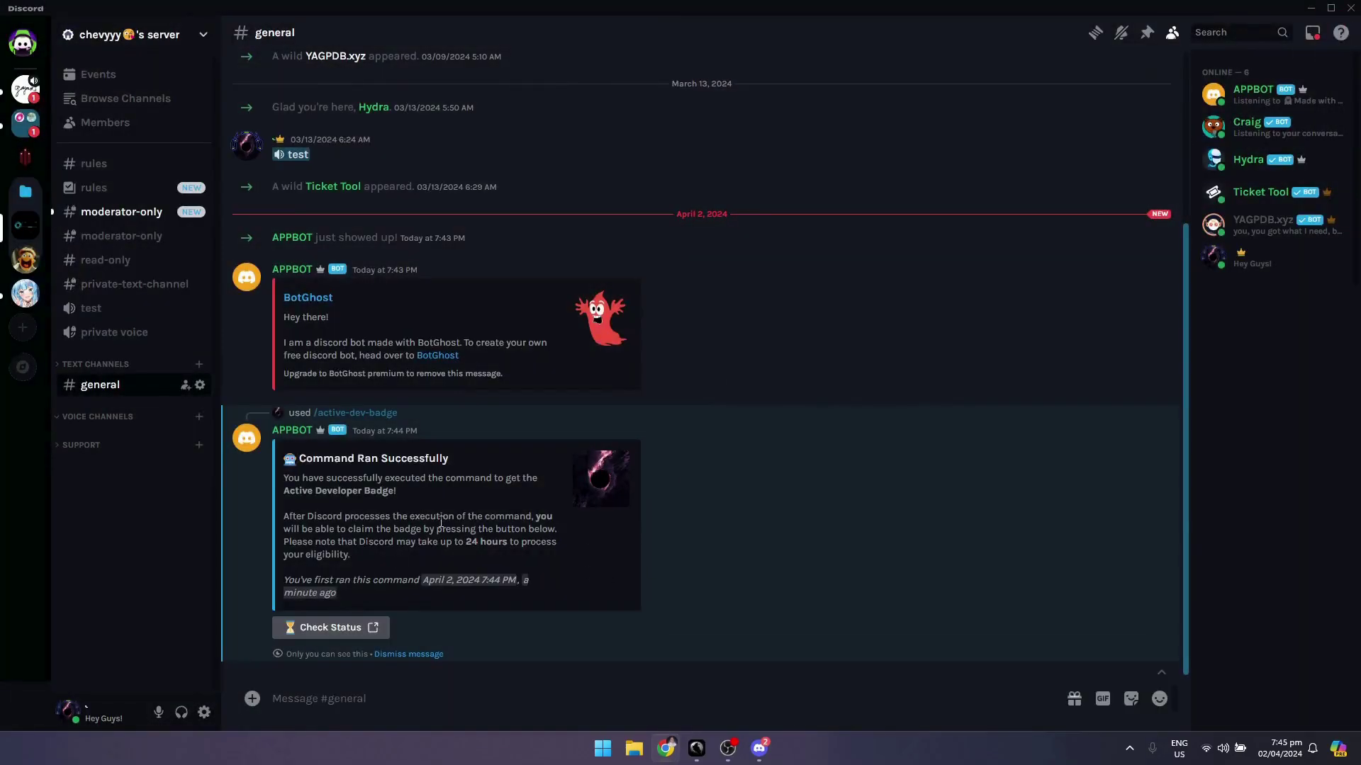